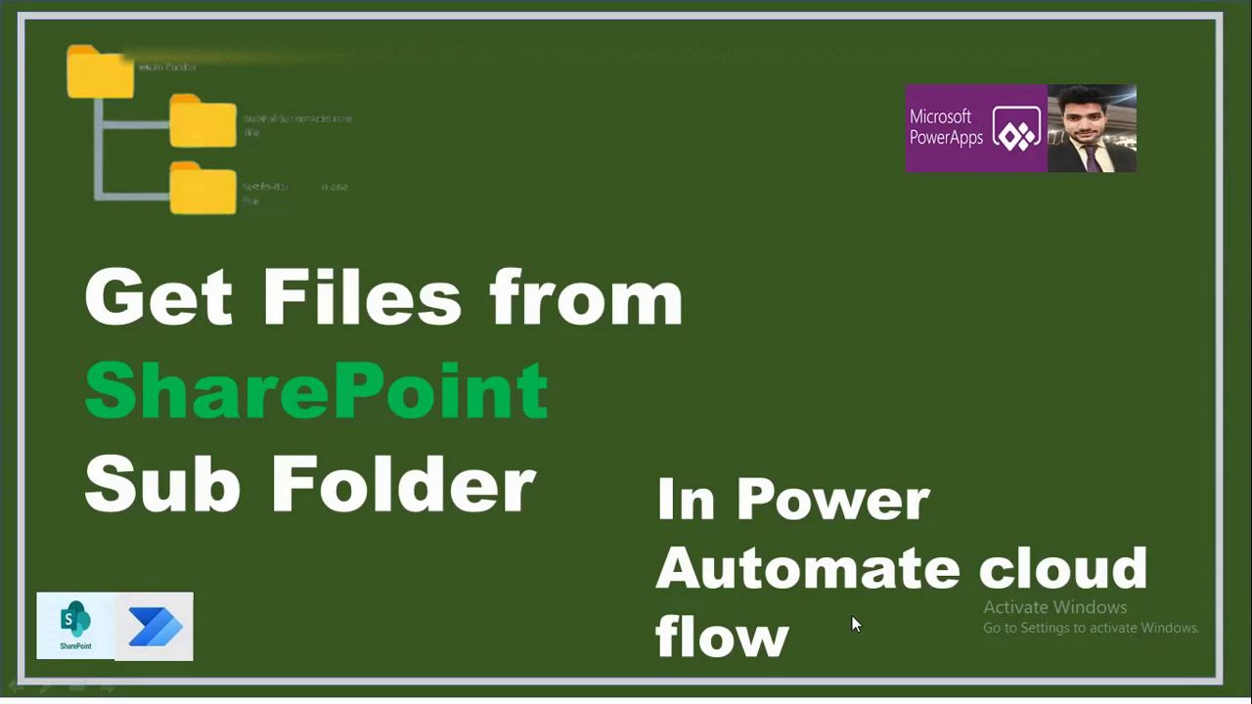
Switch from the slideshow to the Chrome window showing Power Apps.
{"action": "key", "text": "alt+Tab"}
{"action": "key", "text": "alt+Tab"}
{"action": "key", "text": "alt+Tab"}
{"action": "key", "text": "alt+Tab"}
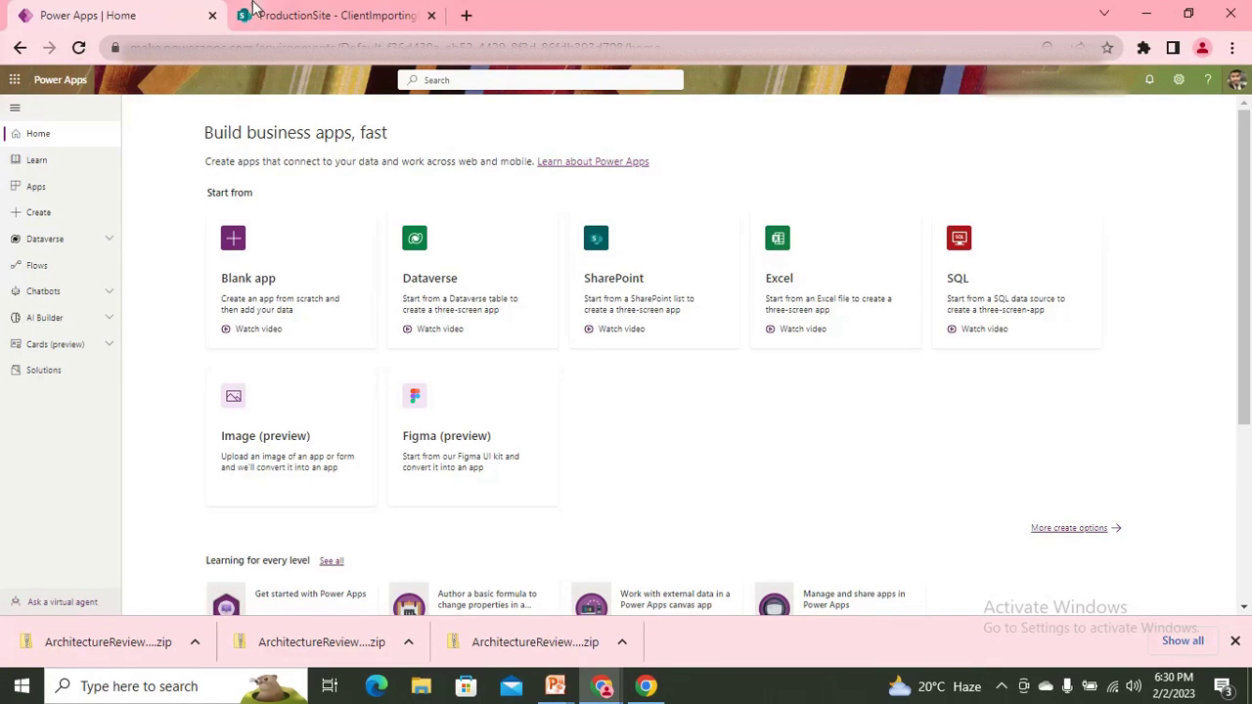
View the ProductionSite AllUploadedfilesDocument library in SharePoint, then return to Power Apps home.
{"action": "left_click", "coordinate": [299, 8]}
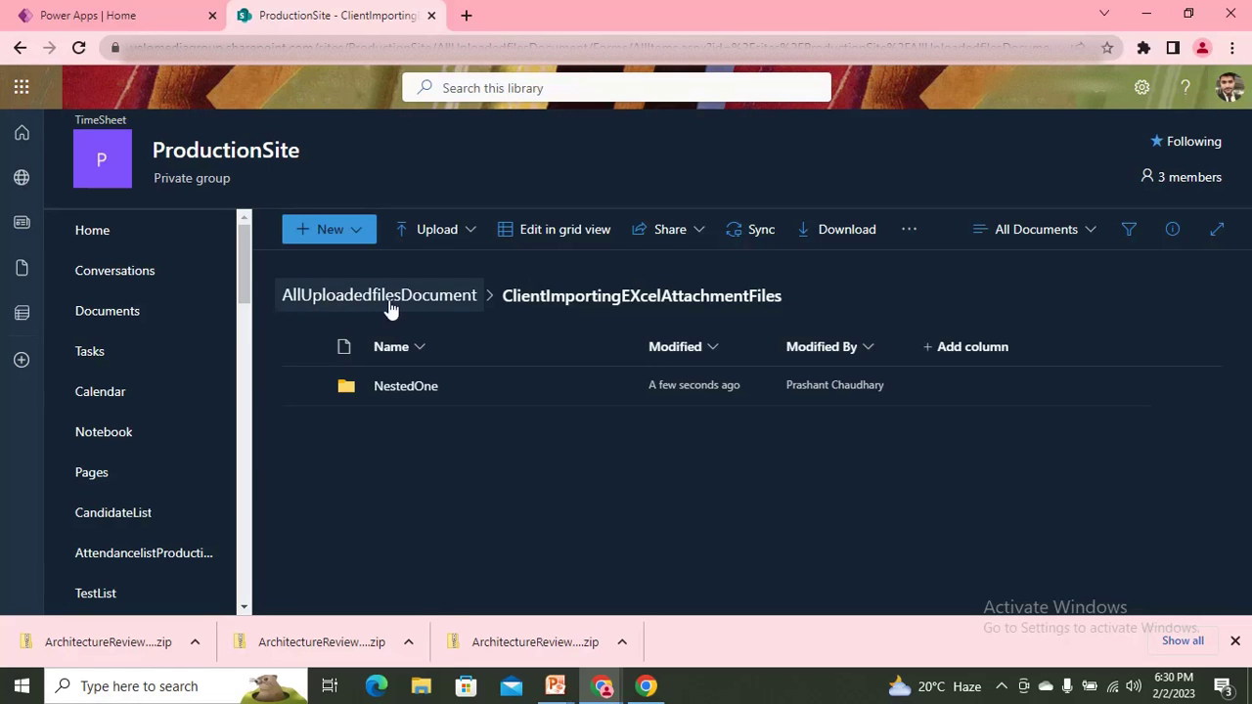
{"action": "left_click", "coordinate": [455, 303]}
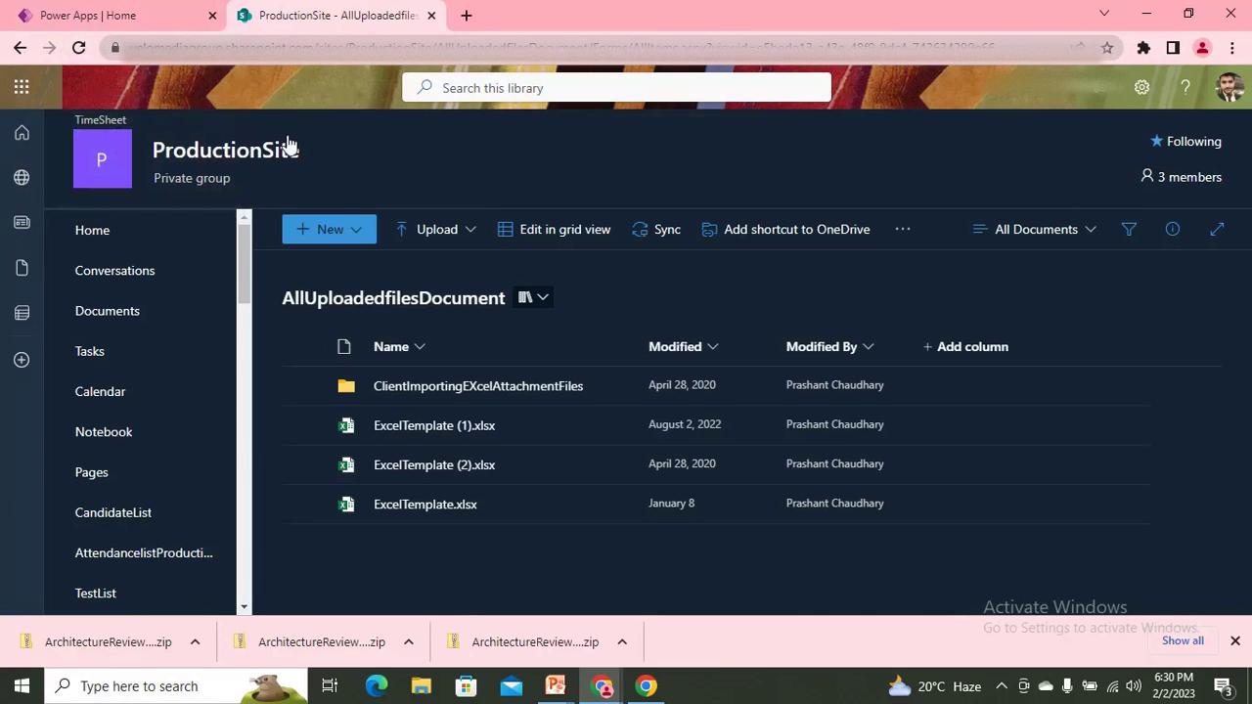
{"action": "left_click", "coordinate": [98, 8]}
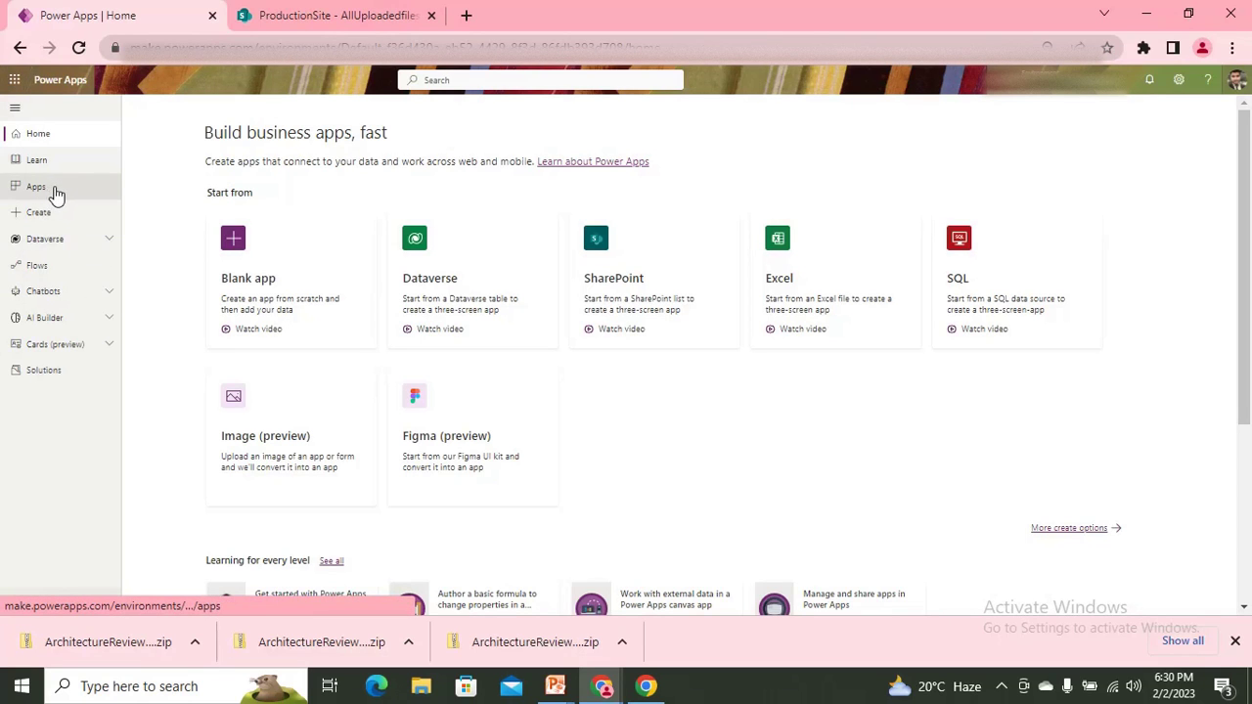
From Flows, create an instant cloud flow named 'Fetch File' using Manually trigger a flow.
{"action": "left_click", "coordinate": [39, 265]}
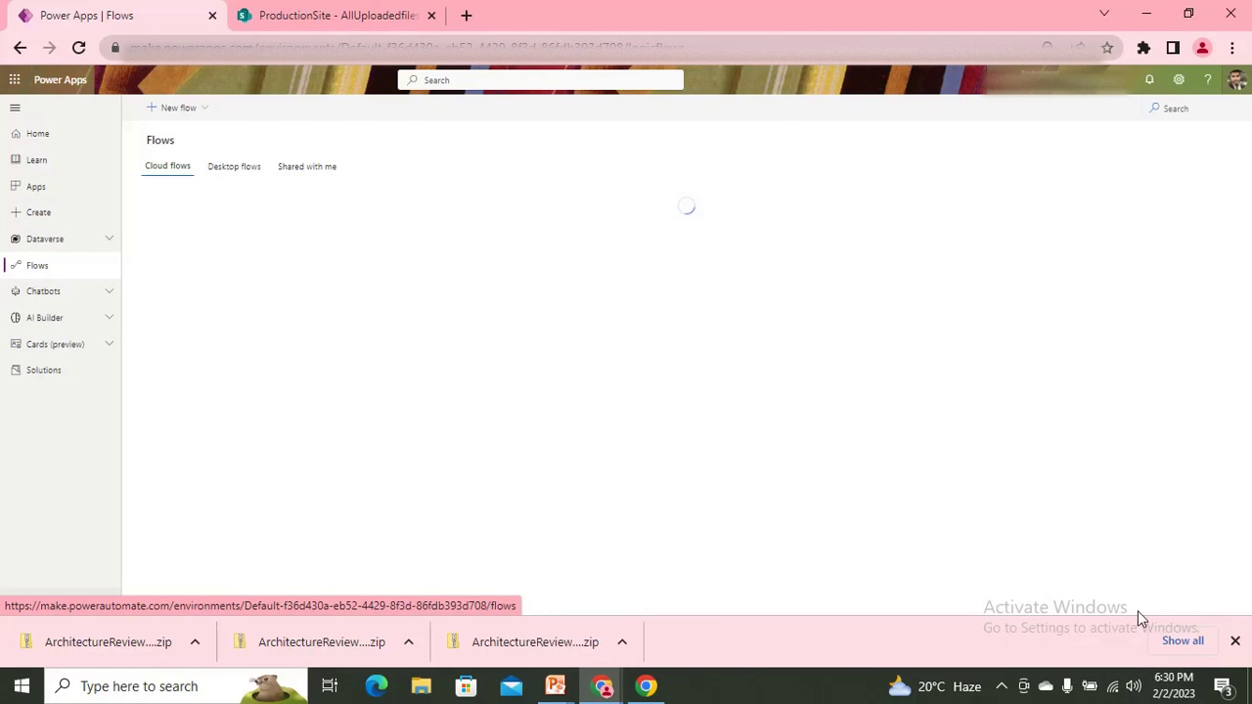
{"action": "left_click", "coordinate": [1235, 641]}
{"action": "left_click", "coordinate": [177, 107]}
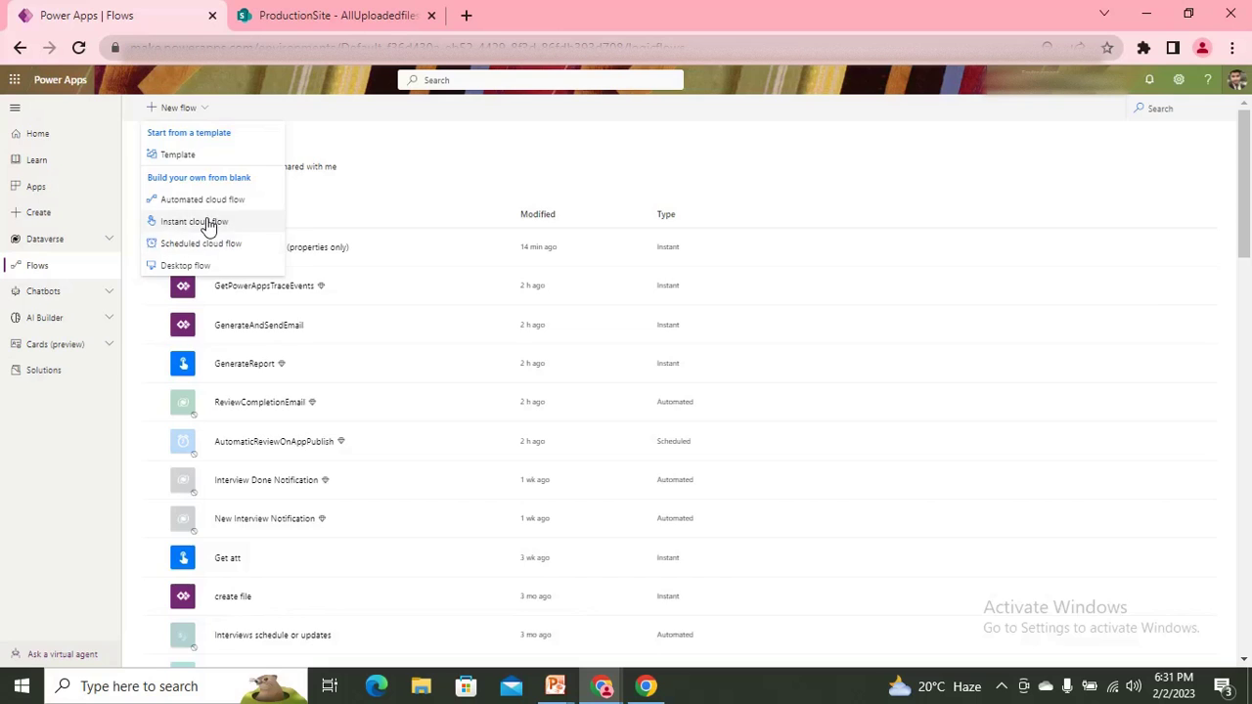
{"action": "left_click", "coordinate": [217, 223]}
{"action": "left_click", "coordinate": [804, 270]}
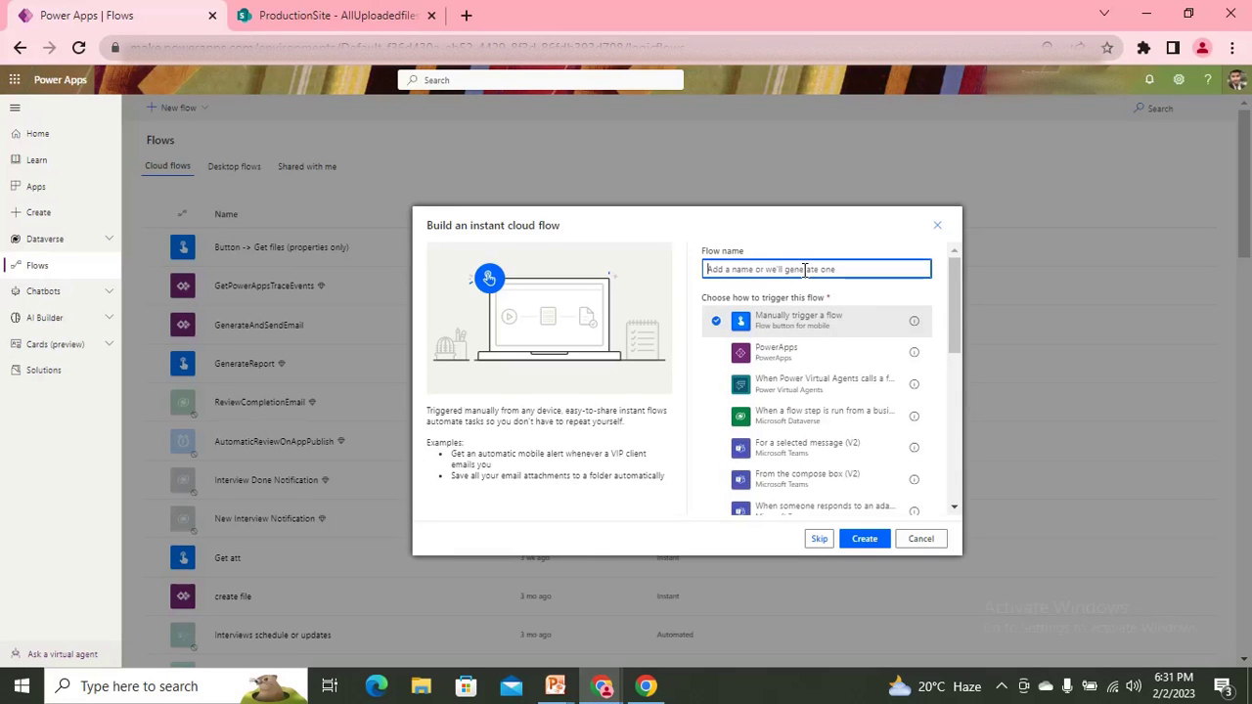
{"action": "type", "text": "Fetch File"}
{"action": "left_click", "coordinate": [870, 539]}
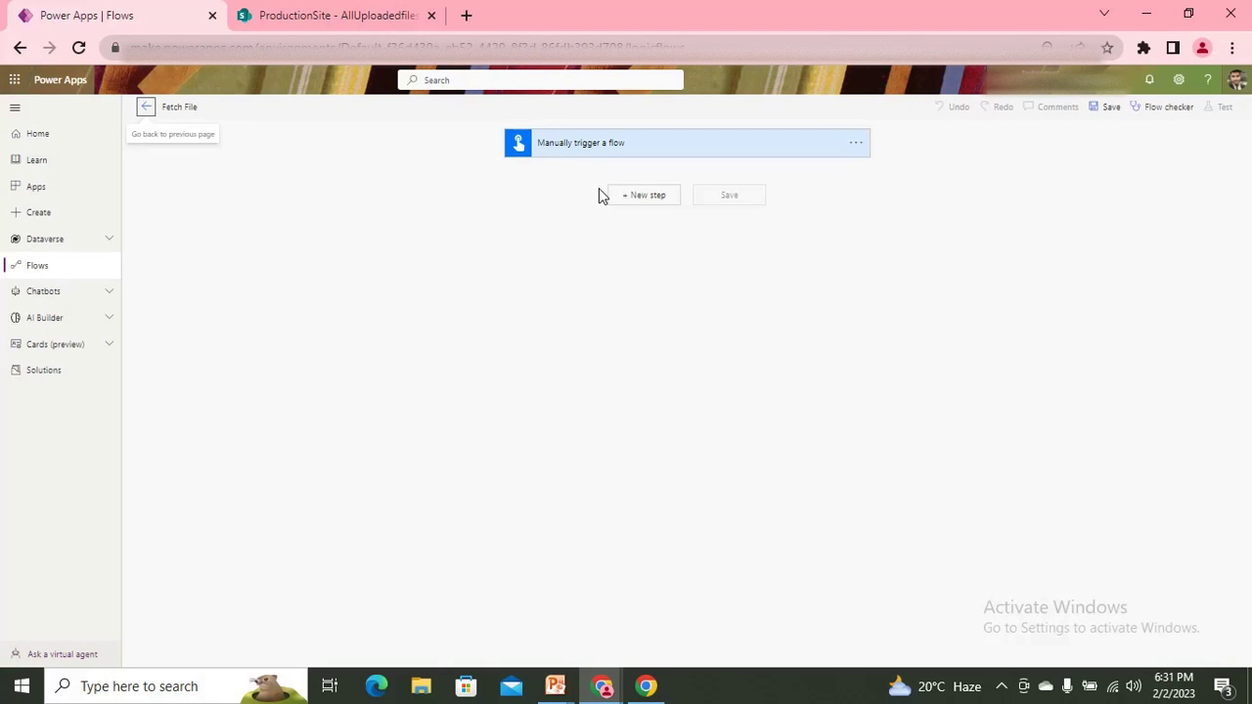
Add SharePoint's Get files (properties only) action below the manual trigger.
{"action": "left_click", "coordinate": [647, 195]}
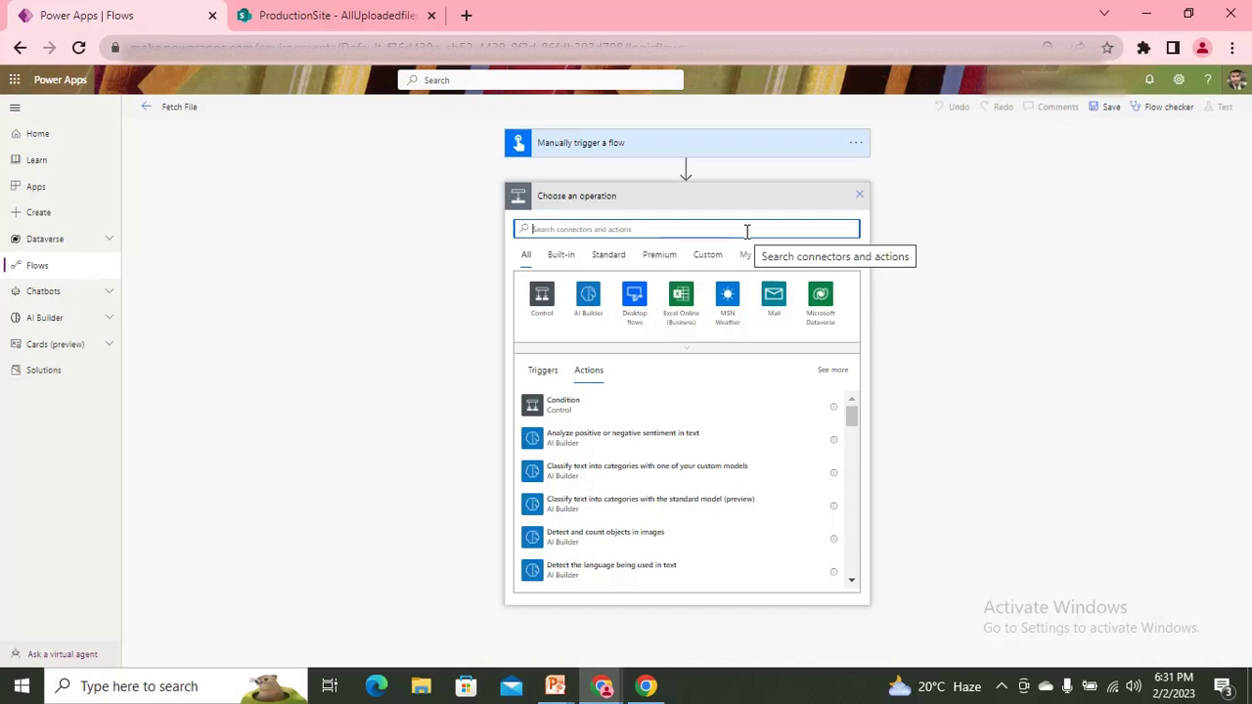
{"action": "type", "text": "get file"}
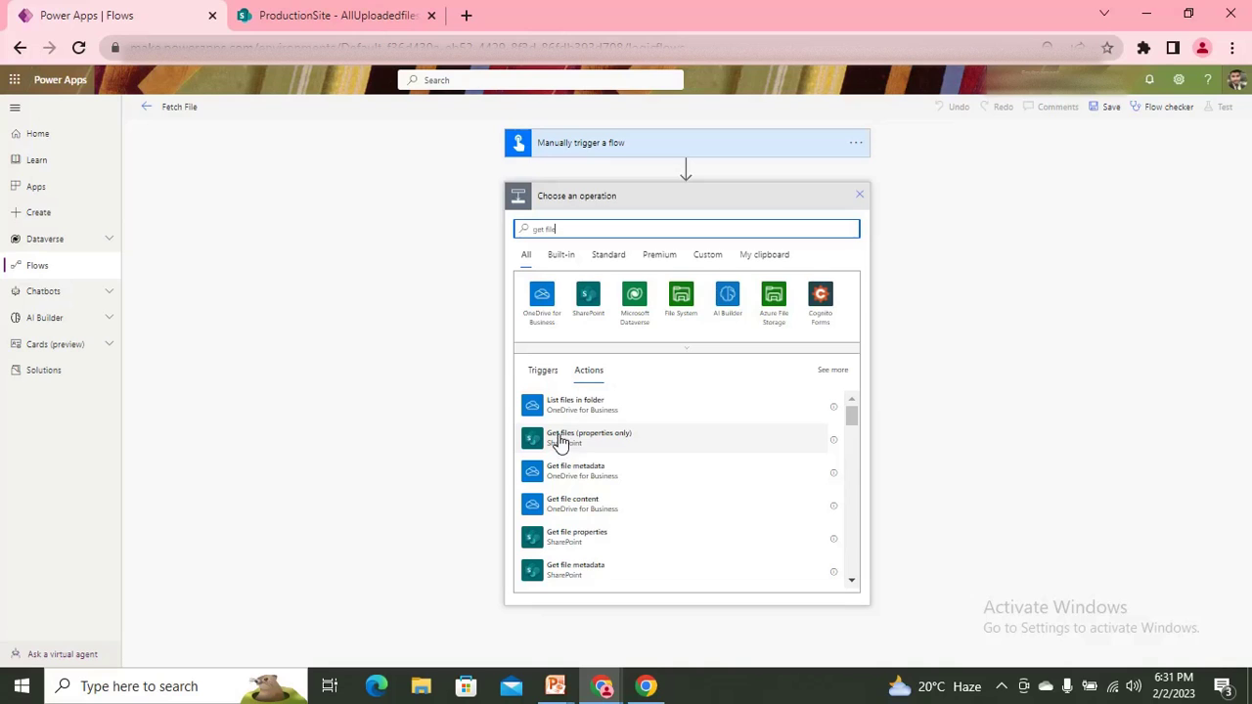
{"action": "left_click", "coordinate": [615, 447]}
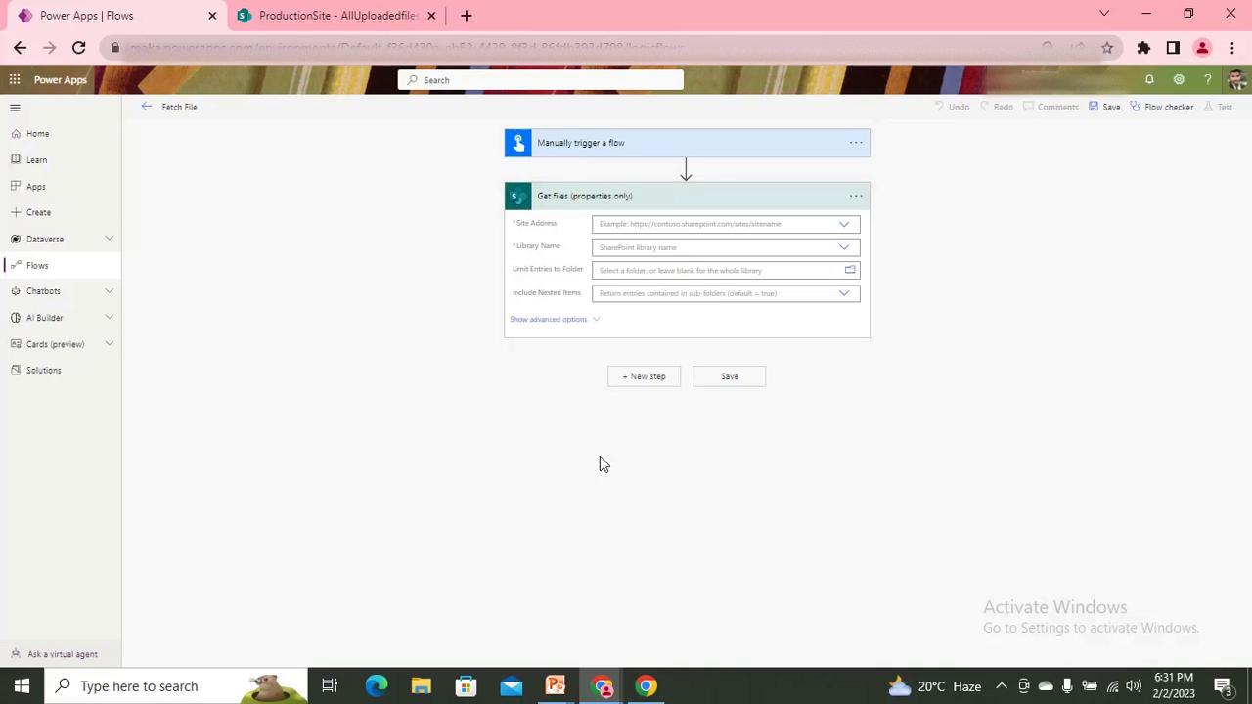
{"action": "left_click", "coordinate": [727, 227]}
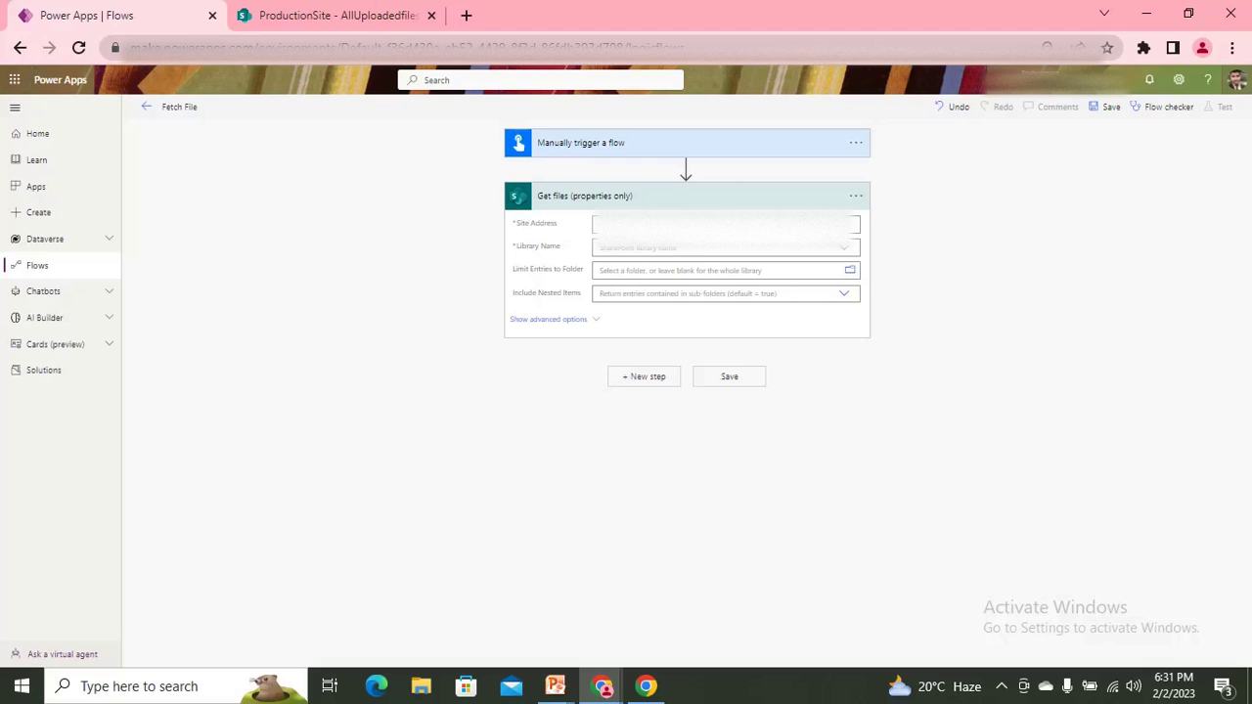
Choose ProductionSite as the Get files site address and open the Library Name list.
{"action": "left_click", "coordinate": [724, 224]}
{"action": "type", "text": "pro"}
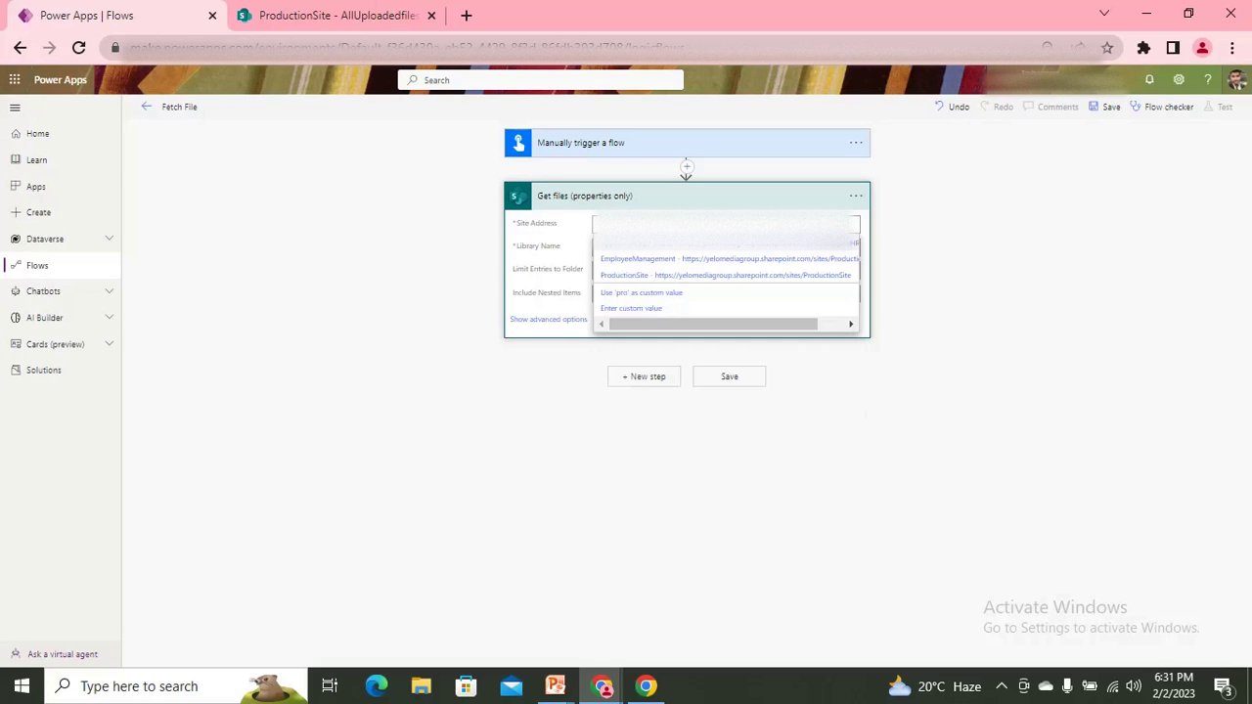
{"action": "left_click", "coordinate": [679, 276]}
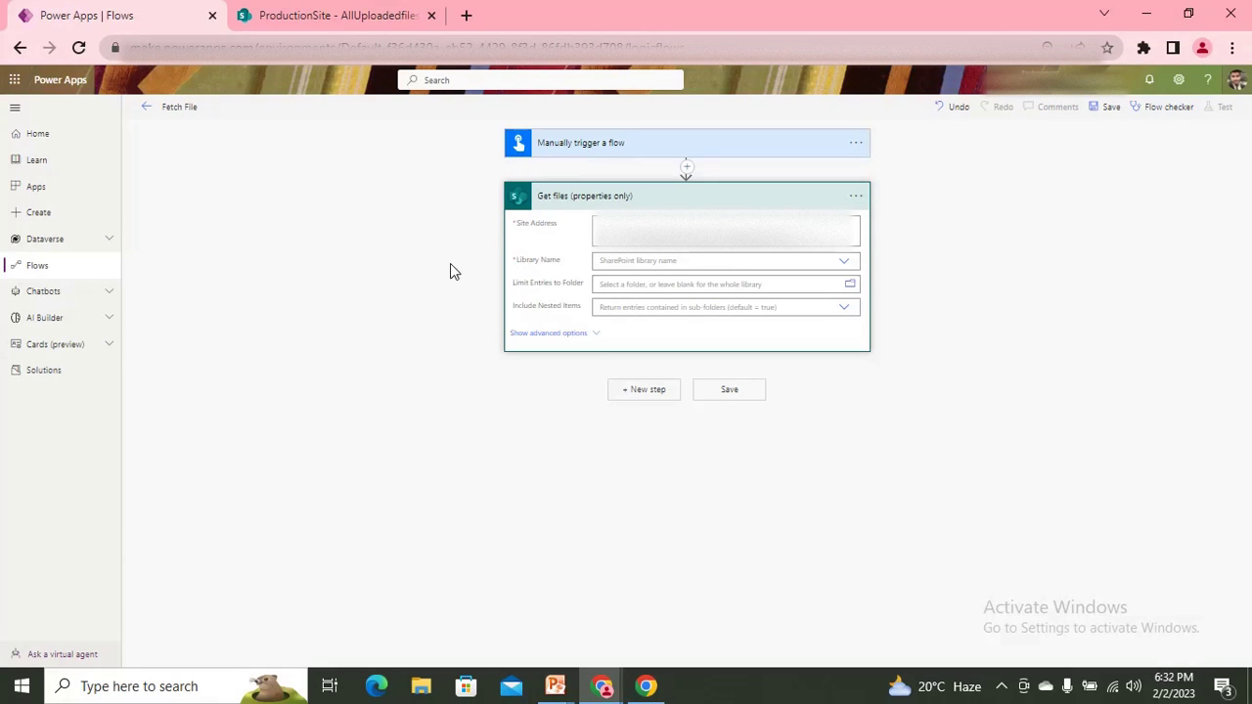
{"action": "left_click", "coordinate": [847, 266]}
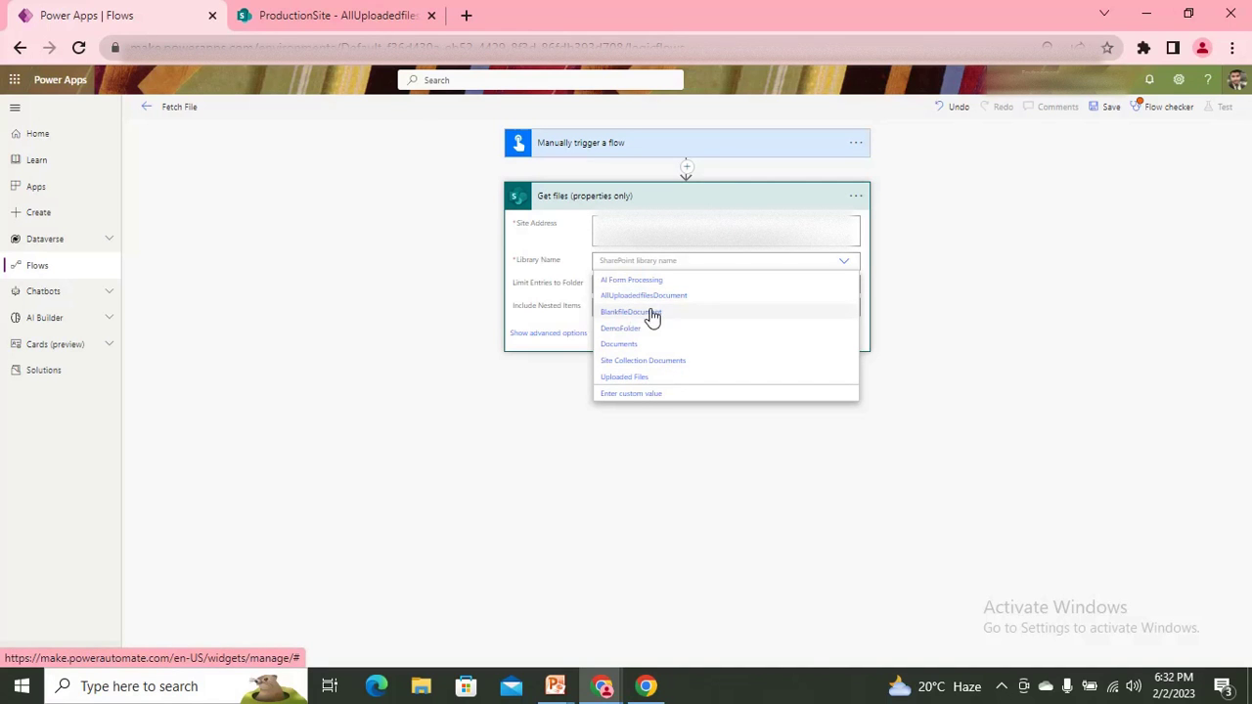
{"action": "left_click", "coordinate": [294, 15]}
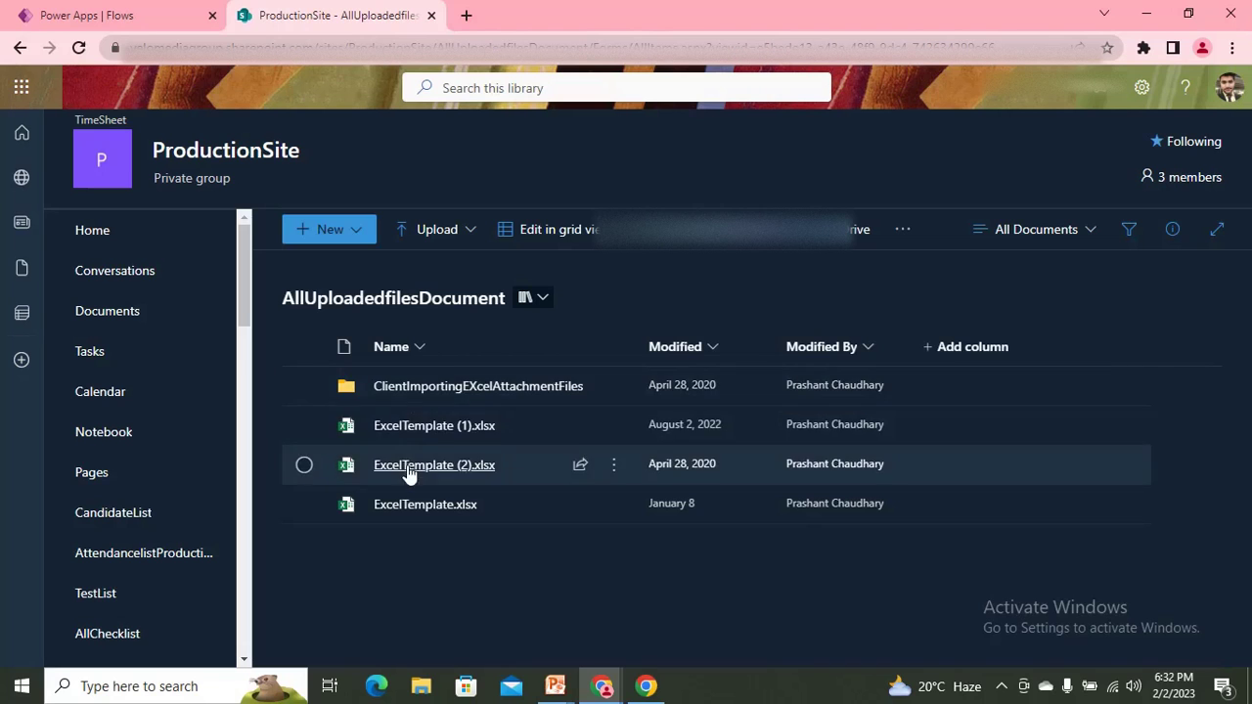
In SharePoint, browse into ClientImportingEXcelAttachmentFiles > NestedOne, then return to the flow editor.
{"action": "left_click", "coordinate": [448, 386]}
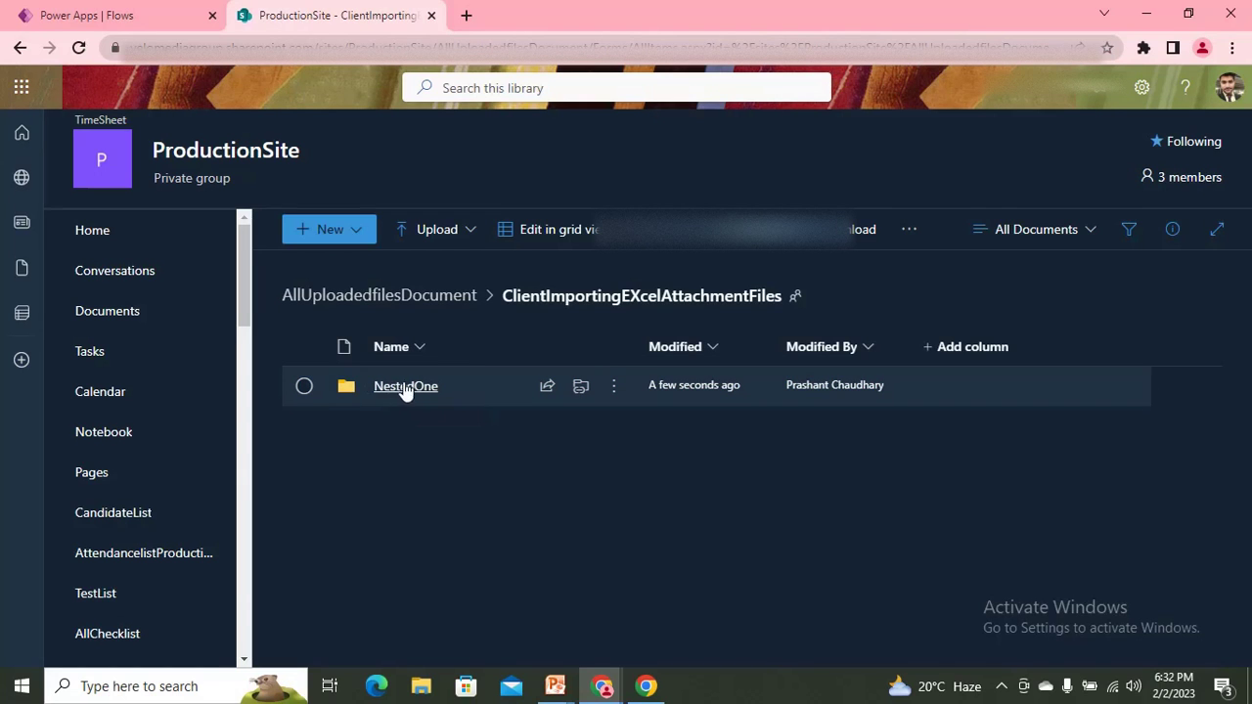
{"action": "left_click", "coordinate": [404, 389]}
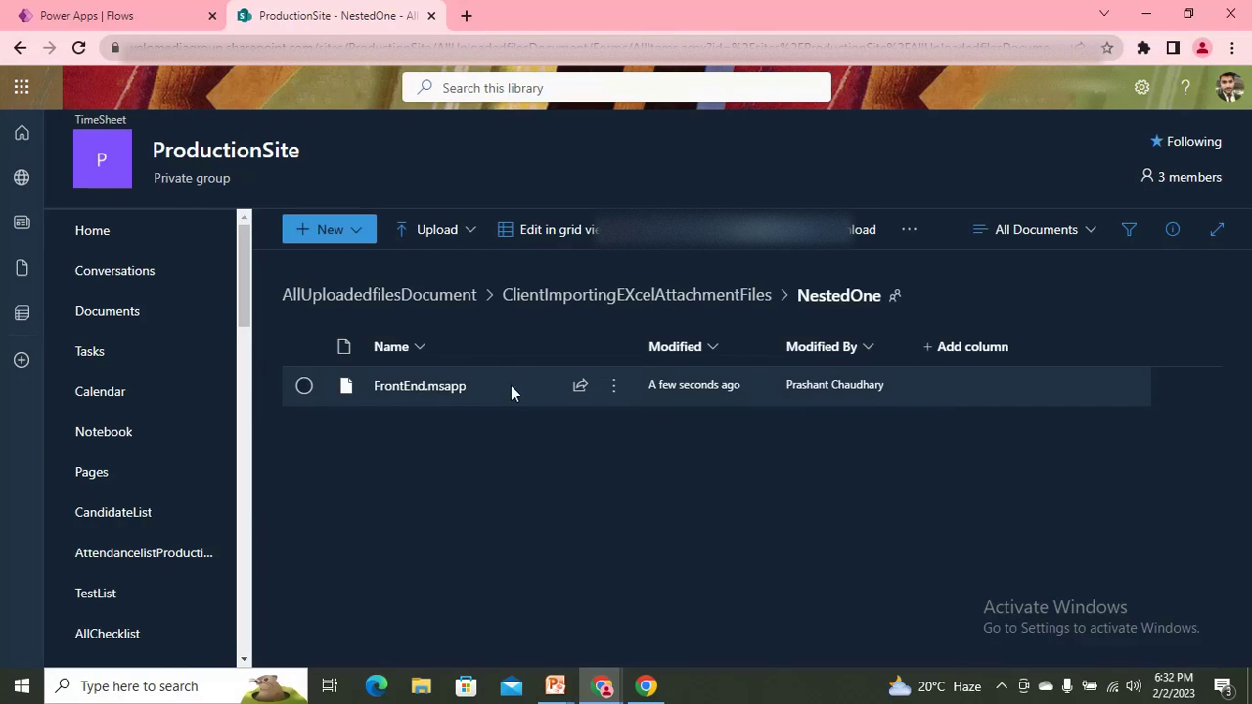
{"action": "mouse_move", "coordinate": [400, 391]}
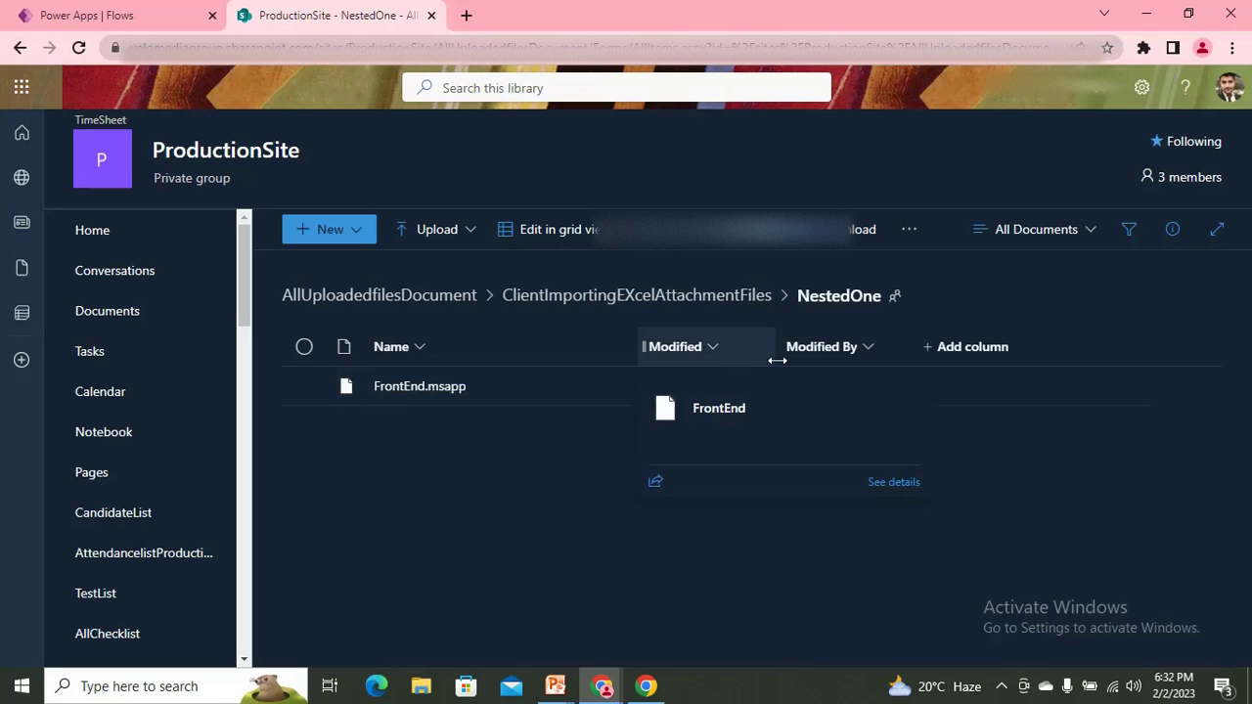
{"action": "left_click", "coordinate": [108, 14]}
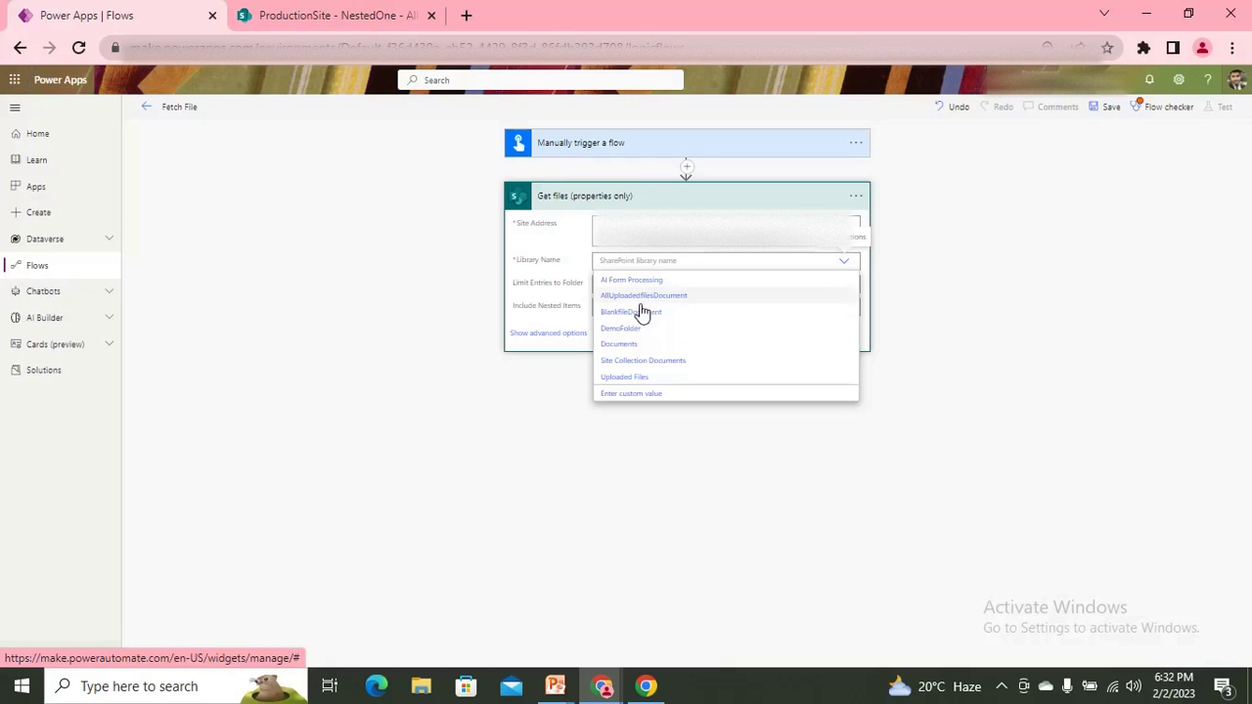
{"action": "left_click", "coordinate": [344, 11]}
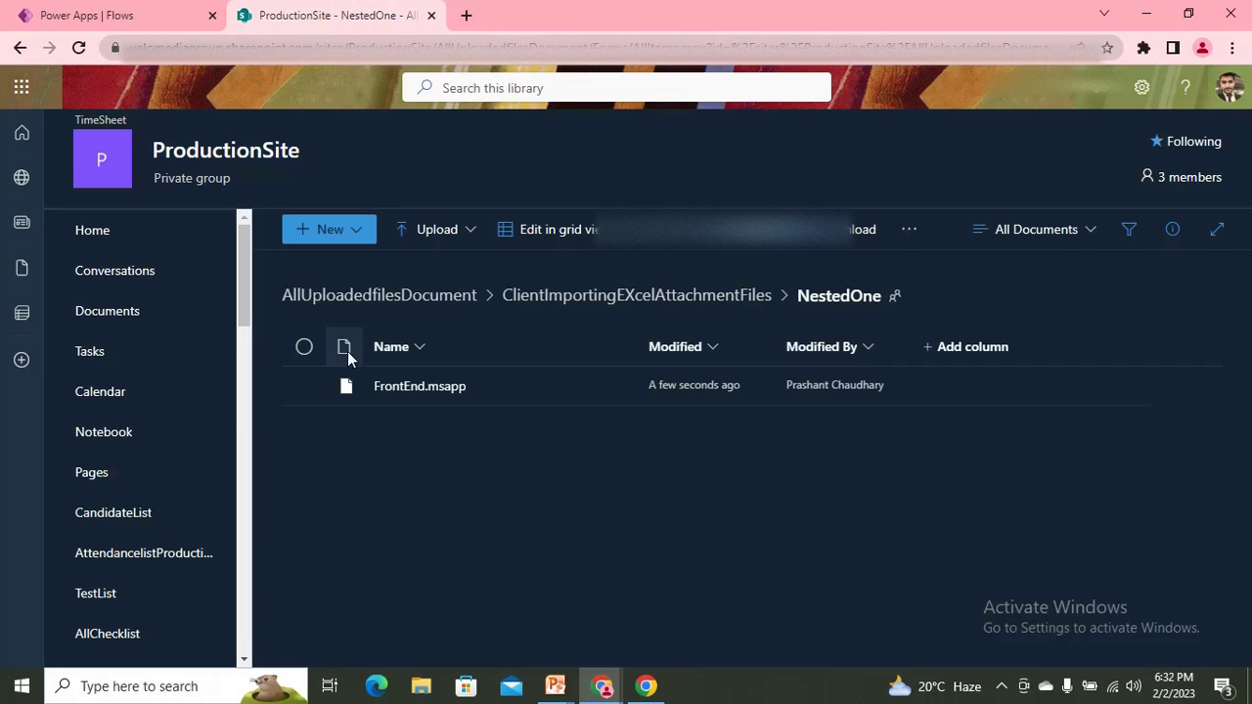
{"action": "left_click", "coordinate": [160, 8]}
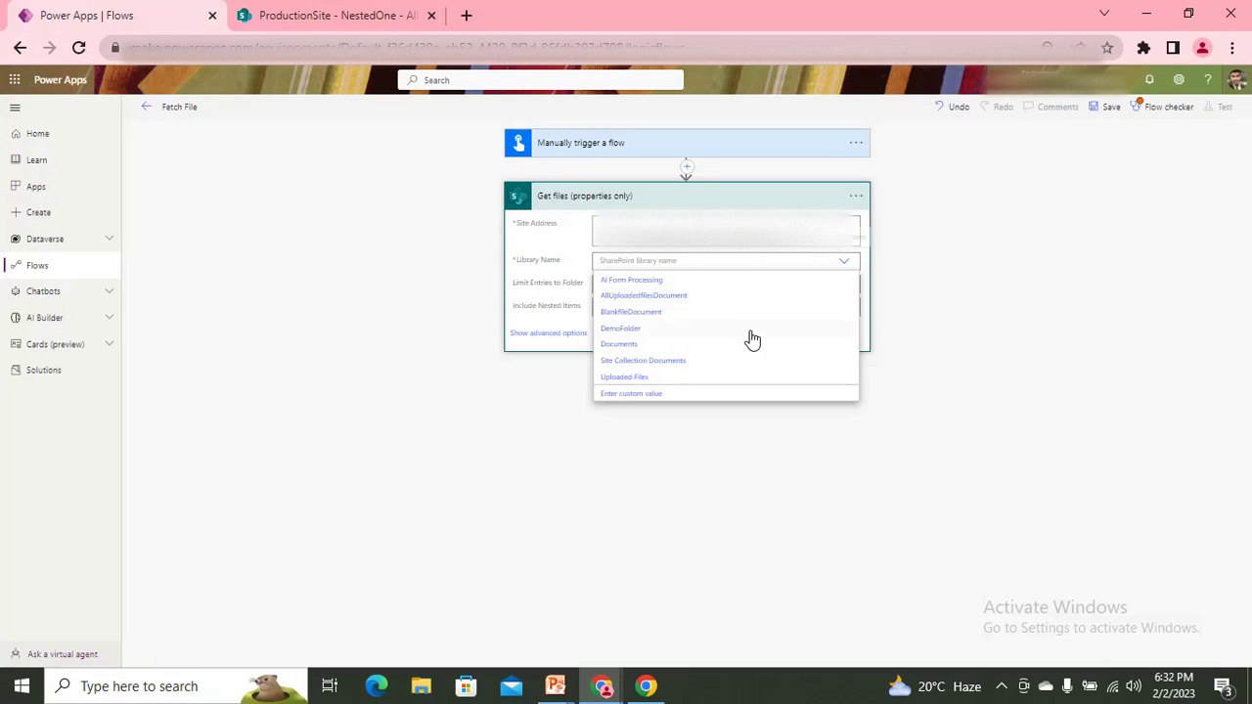
Select AllUploadedfilesDocument as the Library Name and focus the Limit Entries to Folder field.
{"action": "left_click", "coordinate": [667, 299]}
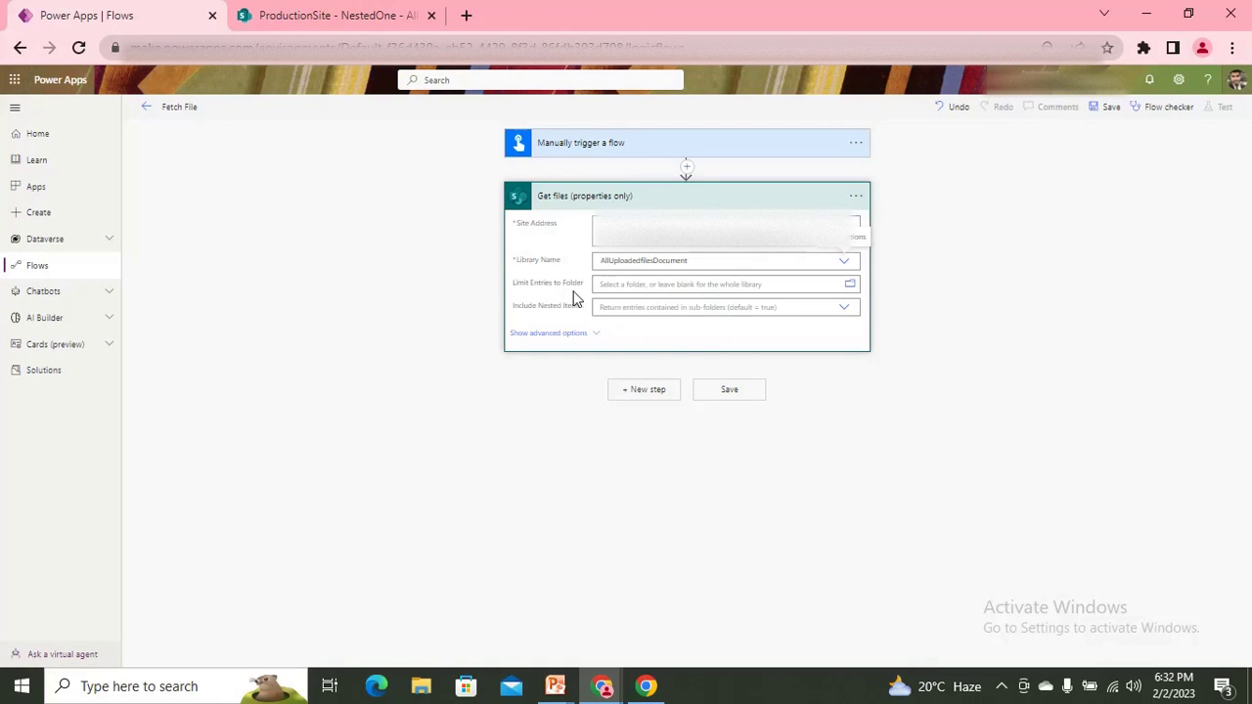
{"action": "left_click", "coordinate": [637, 284]}
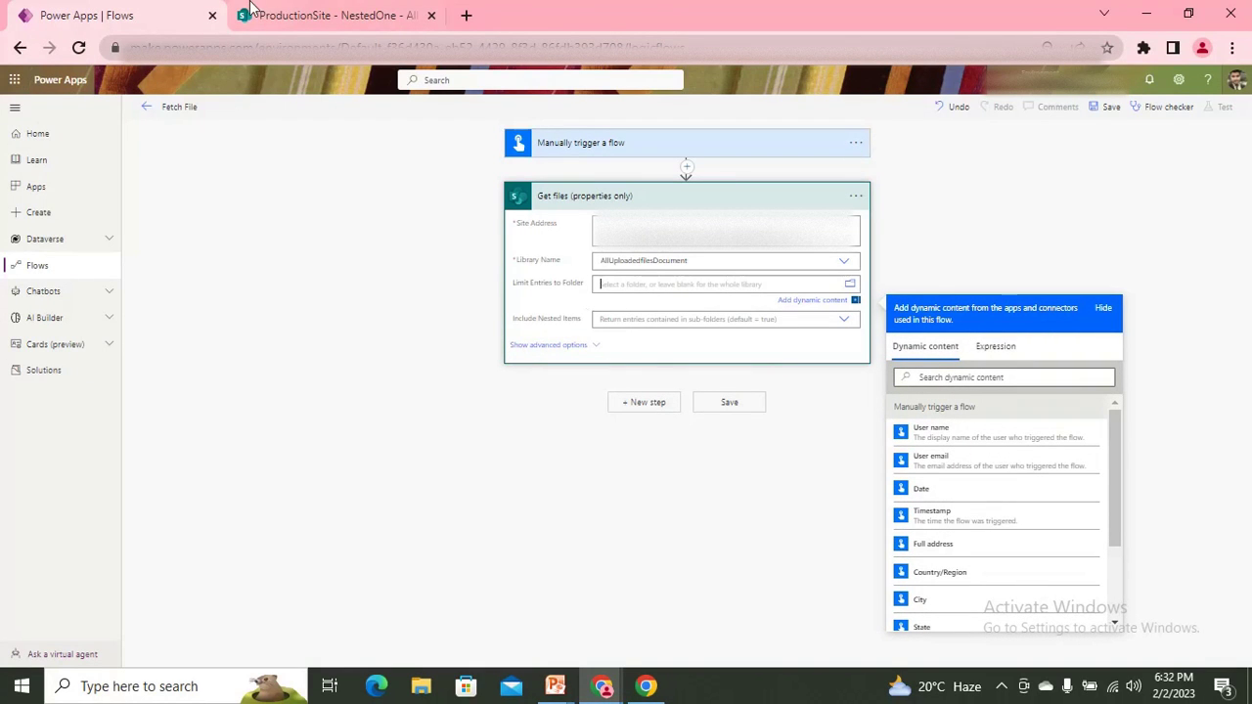
{"action": "left_click", "coordinate": [300, 18]}
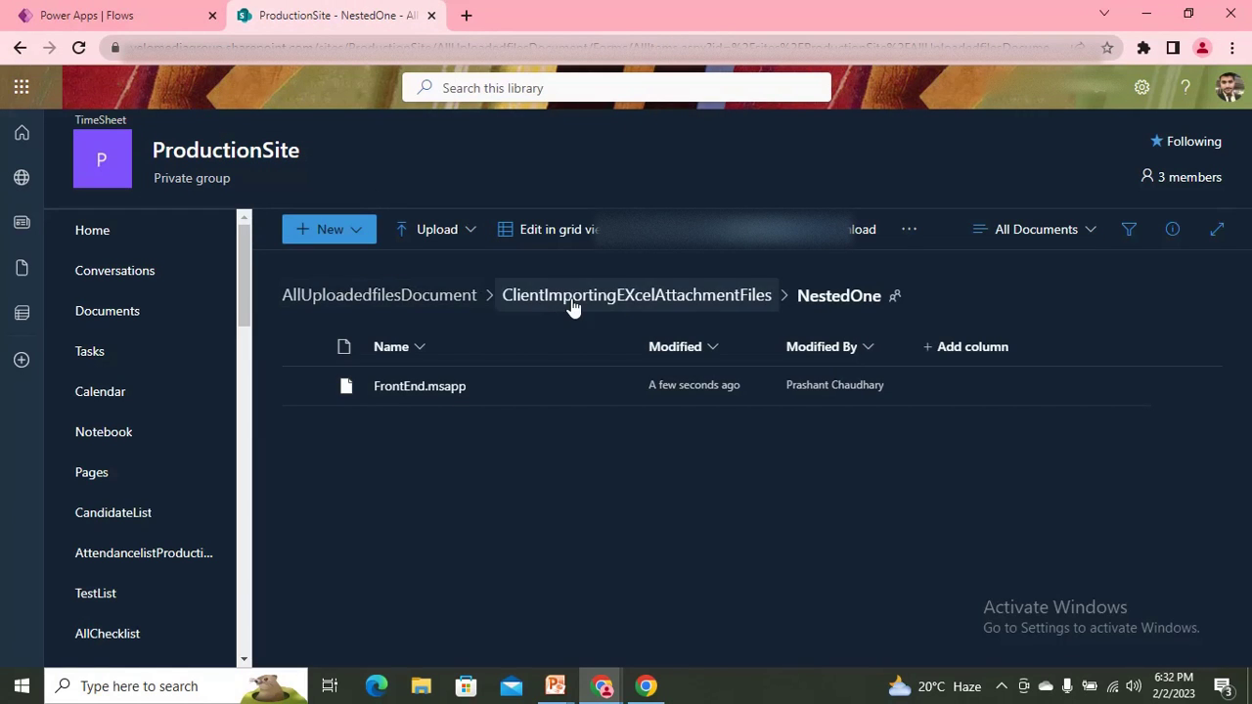
Copy the ClientImportingEXcelAttachmentFiles folder name from SharePoint into Limit Entries to Folder.
{"action": "right_click", "coordinate": [583, 301]}
{"action": "left_click", "coordinate": [537, 305]}
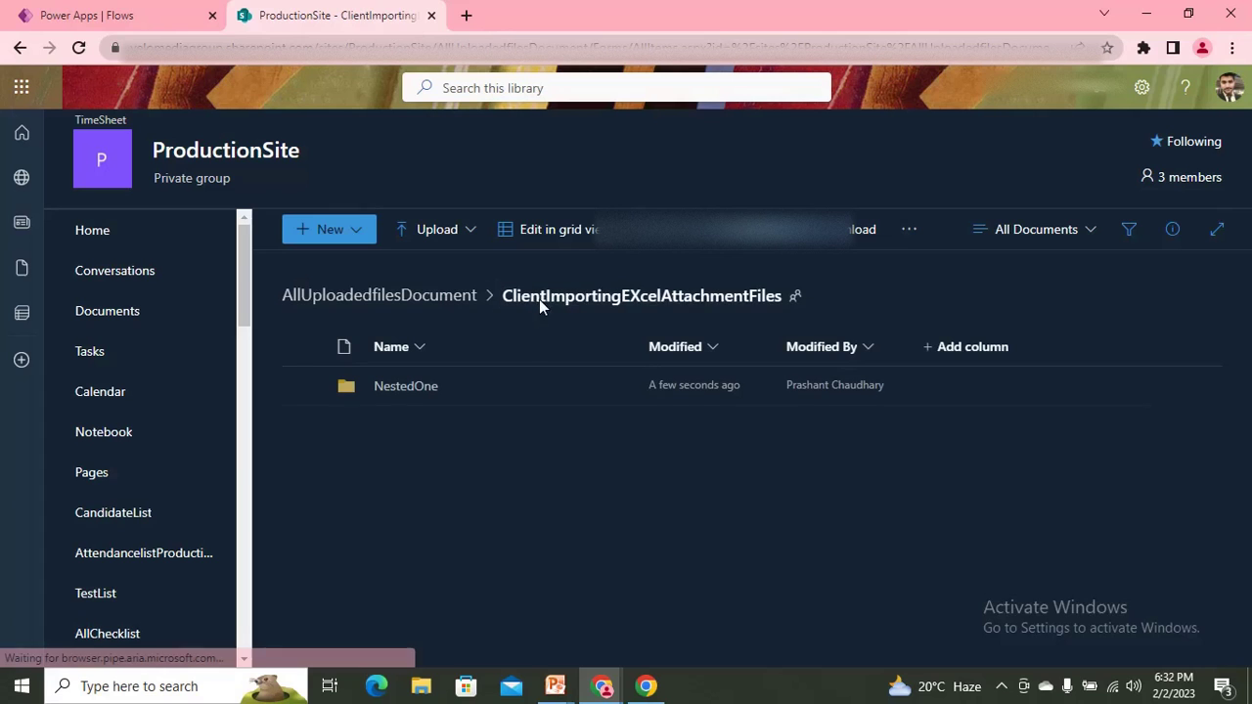
{"action": "right_click", "coordinate": [562, 295]}
{"action": "left_click", "coordinate": [540, 296]}
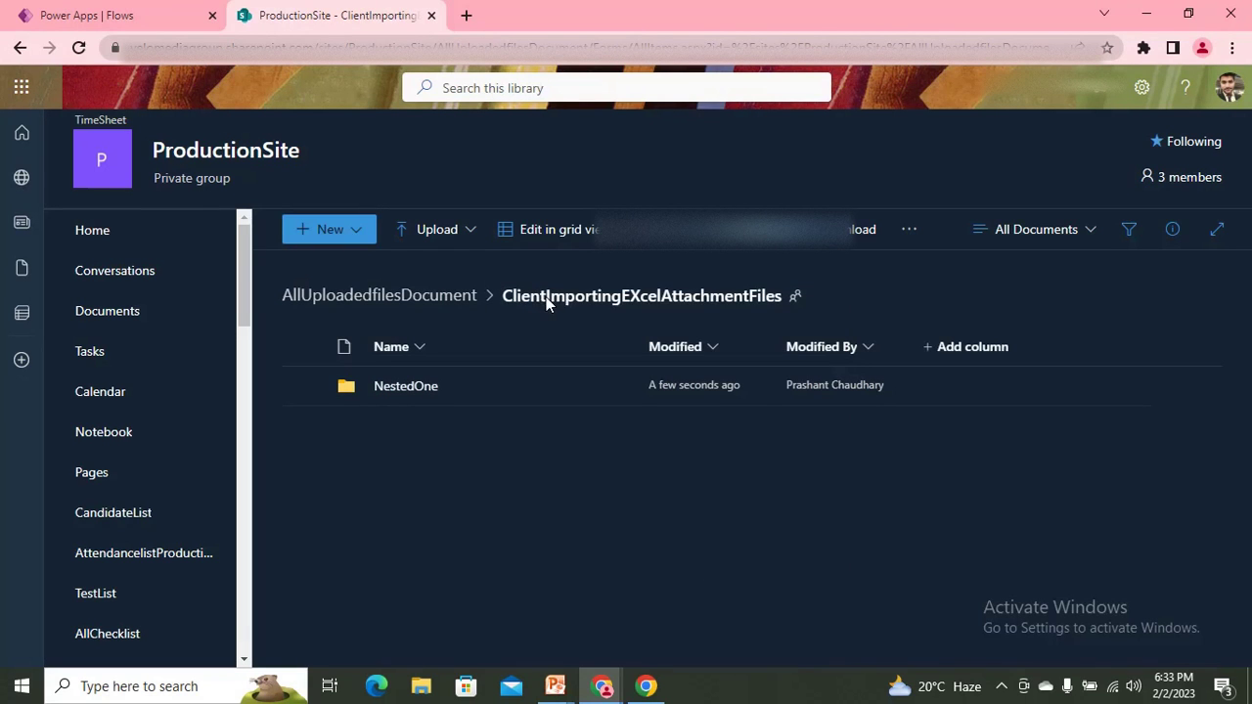
{"action": "double_click", "coordinate": [547, 297]}
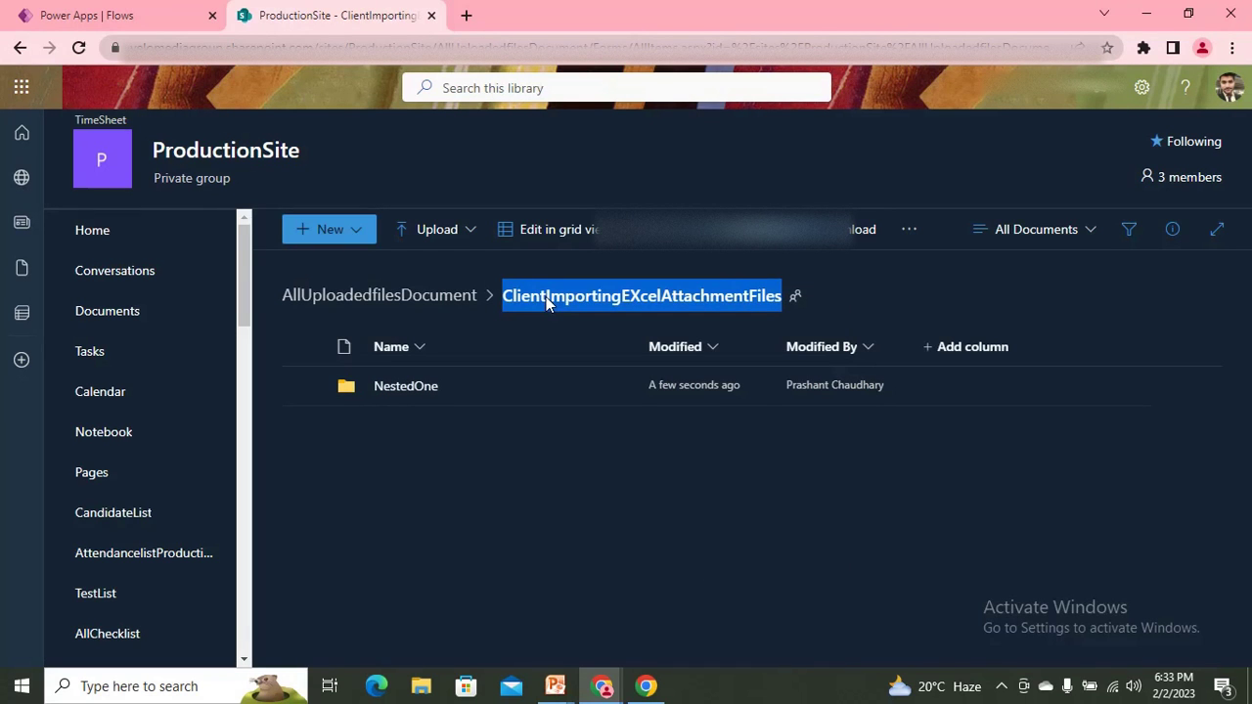
{"action": "left_click", "coordinate": [127, 14]}
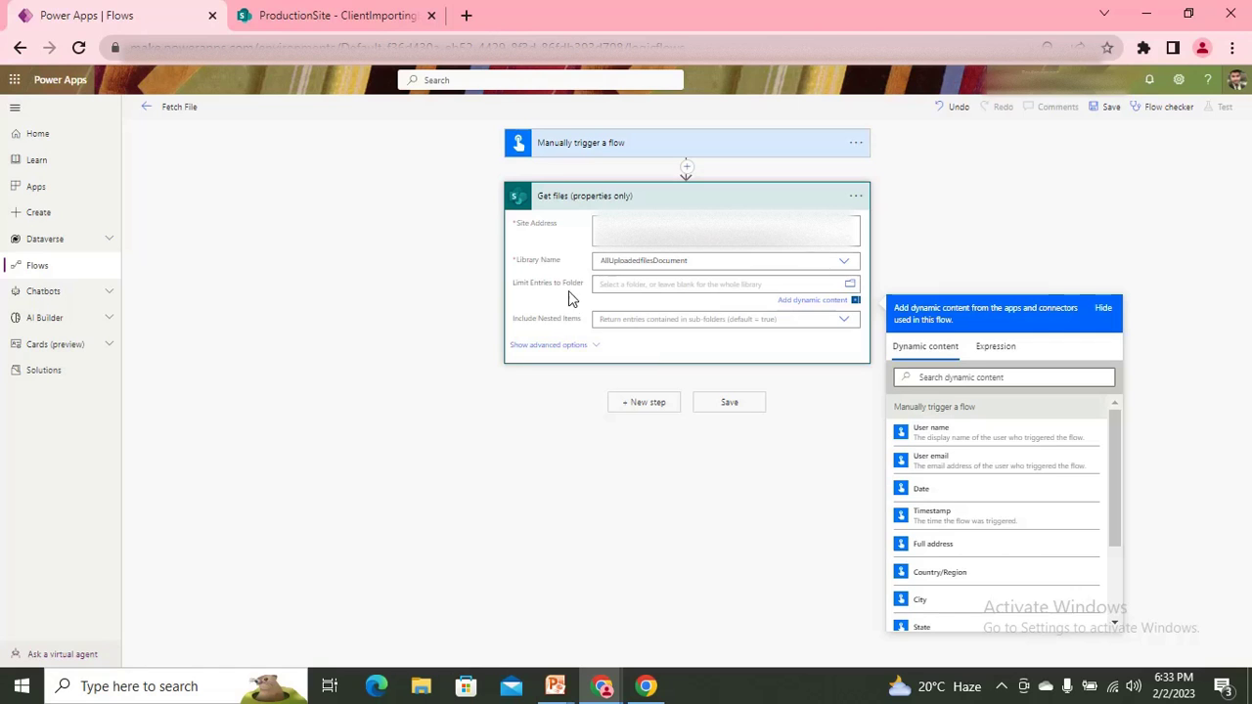
{"action": "type", "text": "ClientImportingExcelAttachmentFiles"}
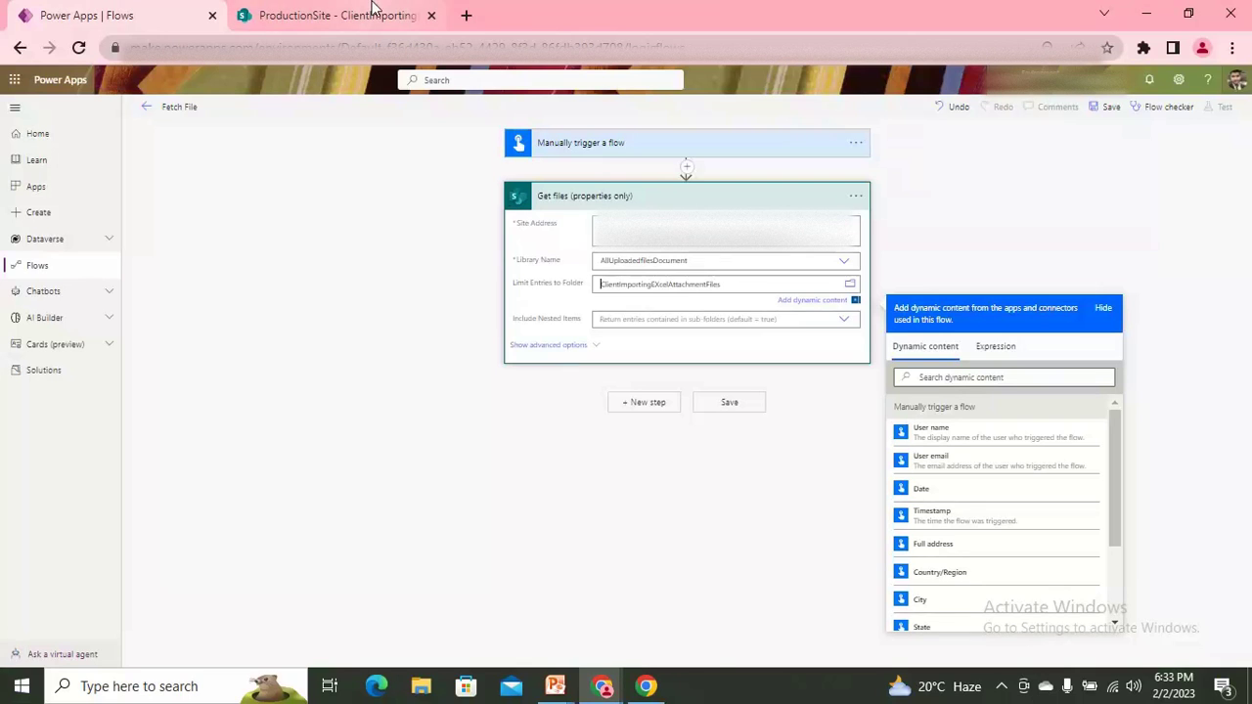
{"action": "left_click", "coordinate": [366, 10]}
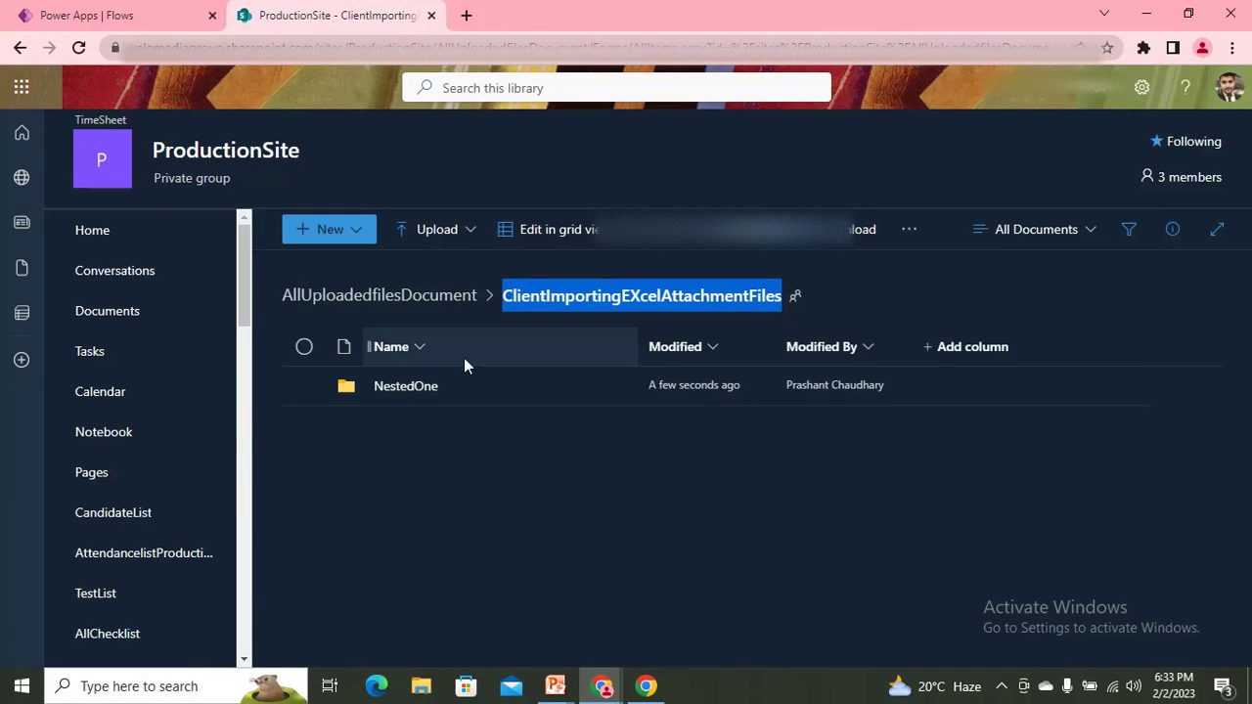
{"action": "left_click", "coordinate": [125, 12]}
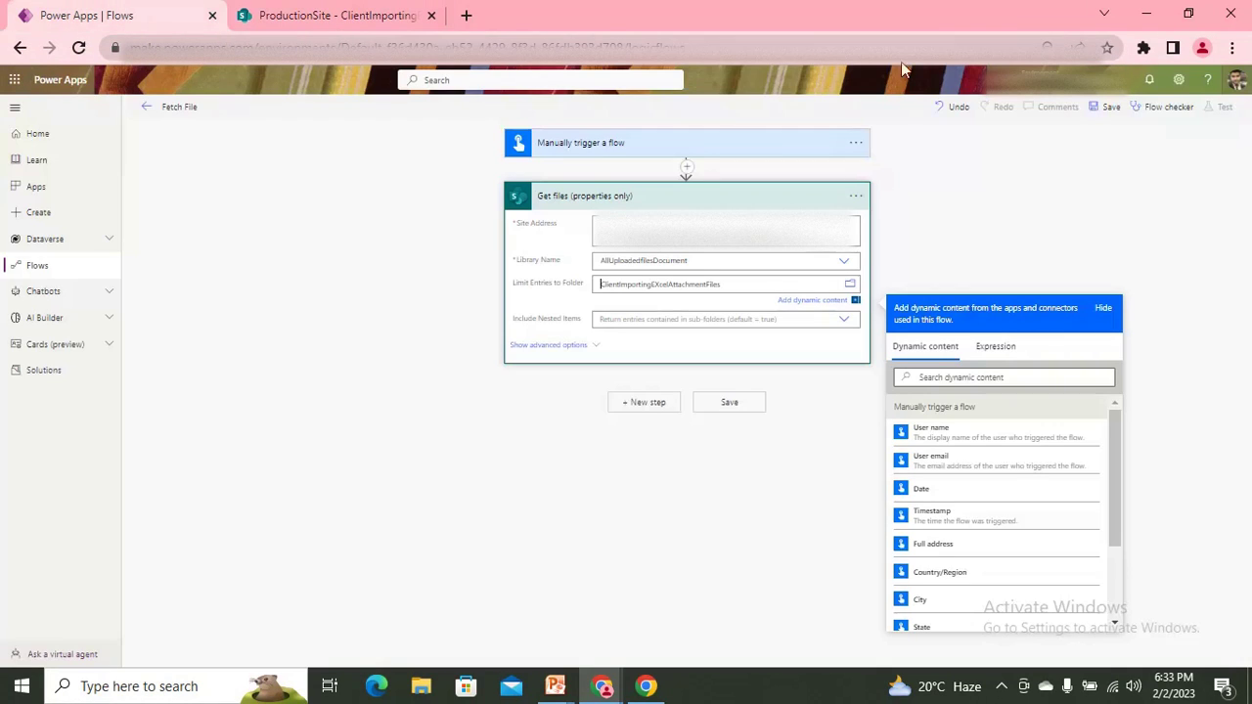
Collapse the Get files step and save the Fetch File flow.
{"action": "left_click", "coordinate": [622, 348]}
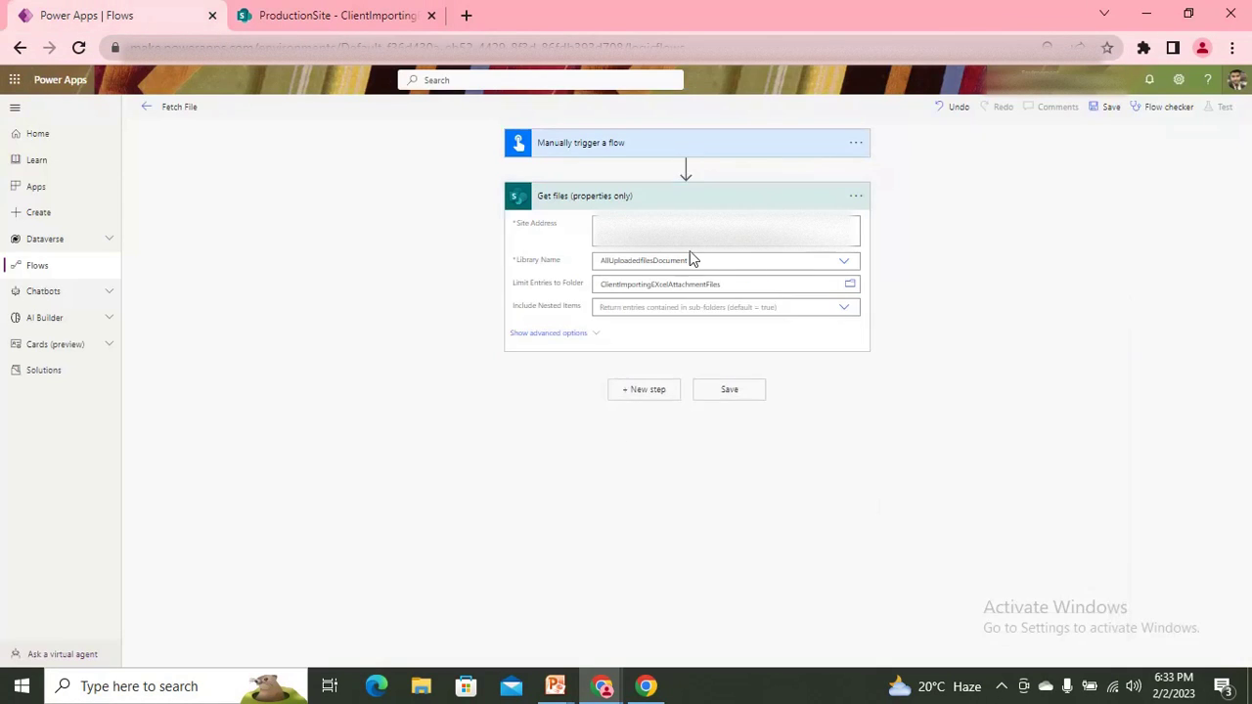
{"action": "left_click", "coordinate": [722, 206]}
{"action": "left_click", "coordinate": [1110, 110]}
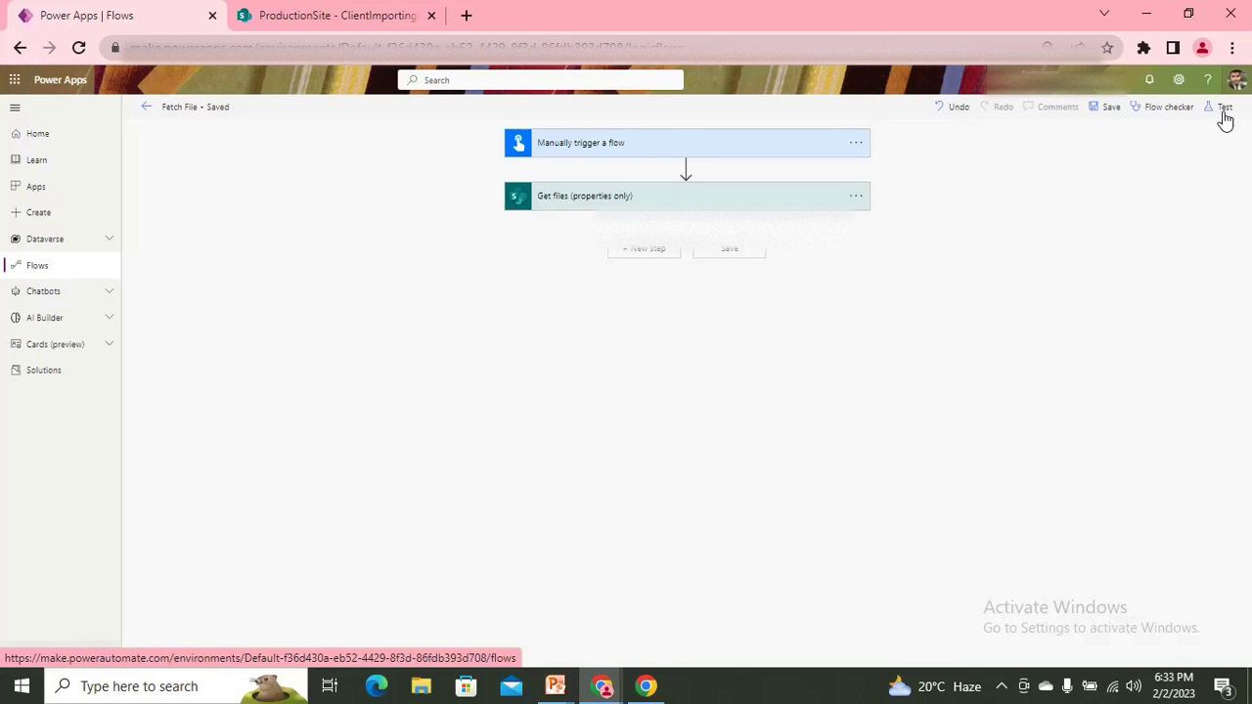
Test-run the flow manually and open the Get files step's raw output.
{"action": "left_click", "coordinate": [1224, 110]}
{"action": "left_click", "coordinate": [1078, 647]}
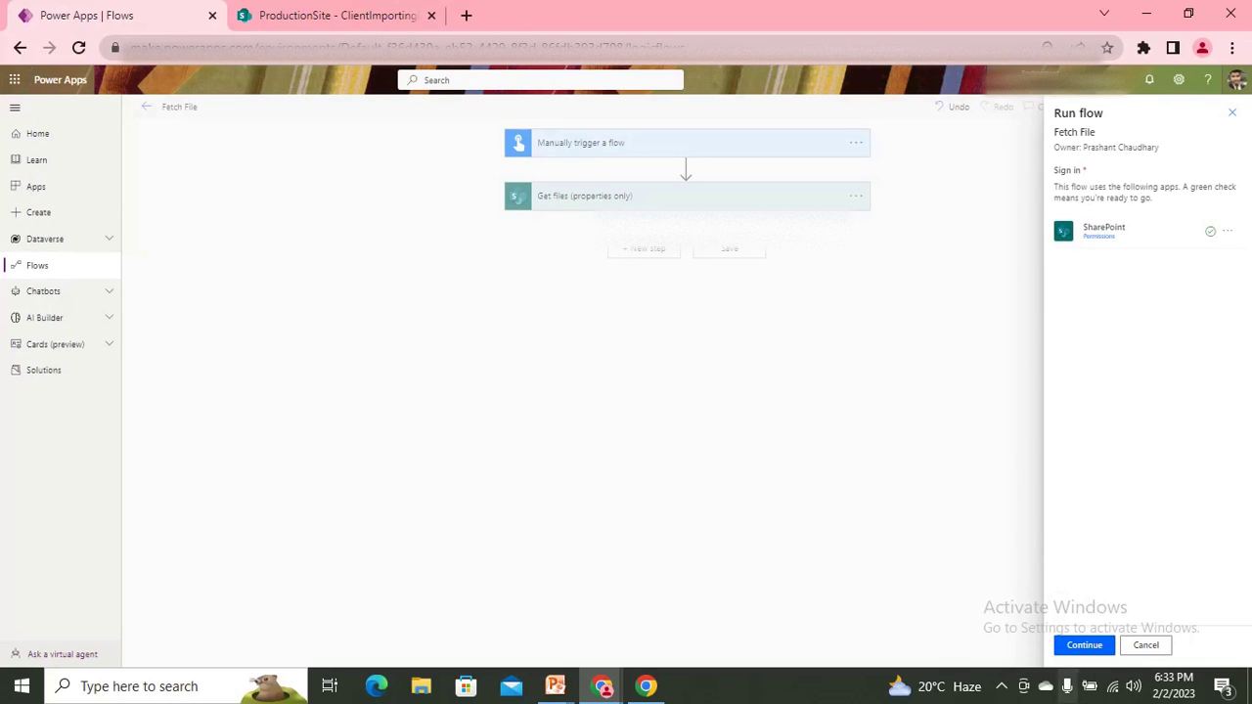
{"action": "left_click", "coordinate": [1091, 649]}
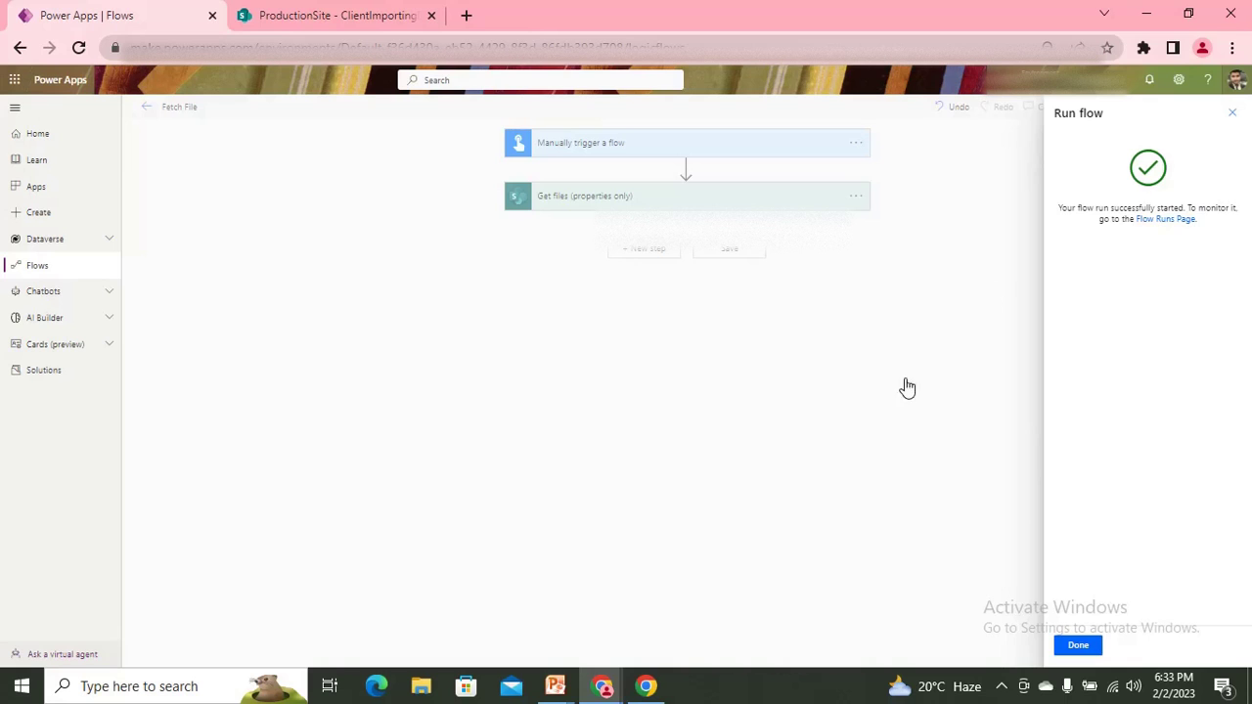
{"action": "left_click", "coordinate": [1076, 645]}
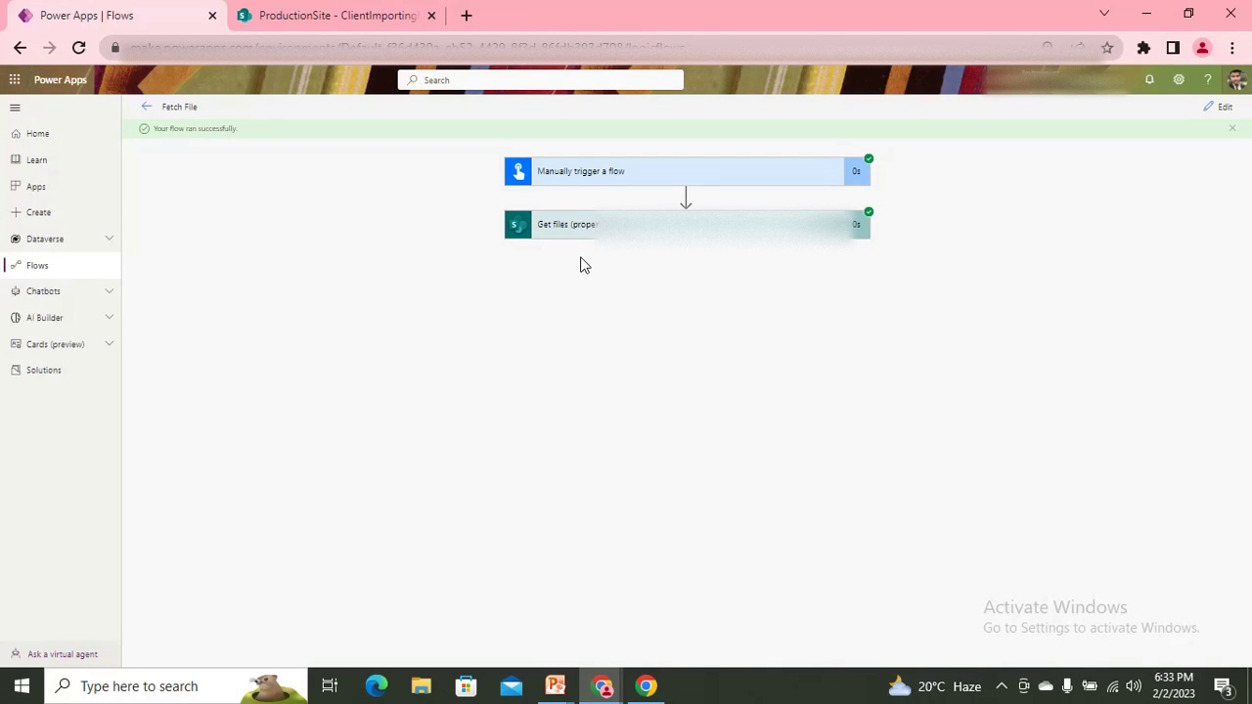
{"action": "left_click", "coordinate": [650, 225]}
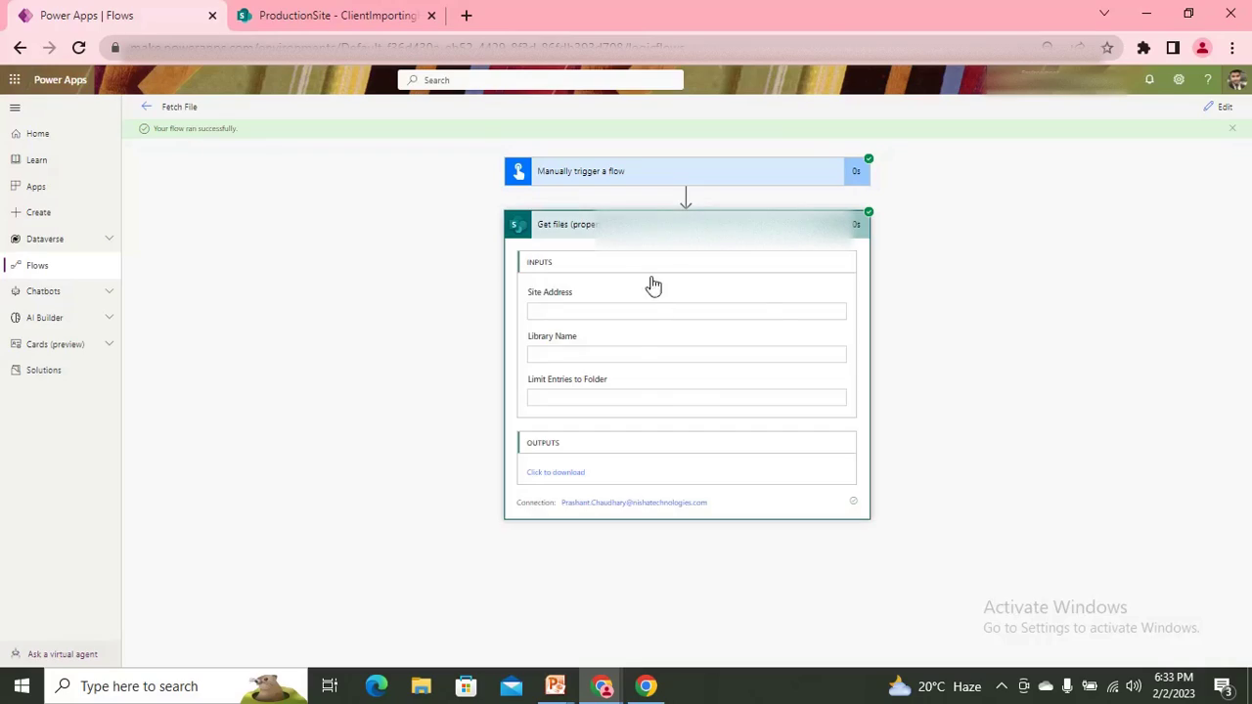
{"action": "left_click", "coordinate": [560, 474]}
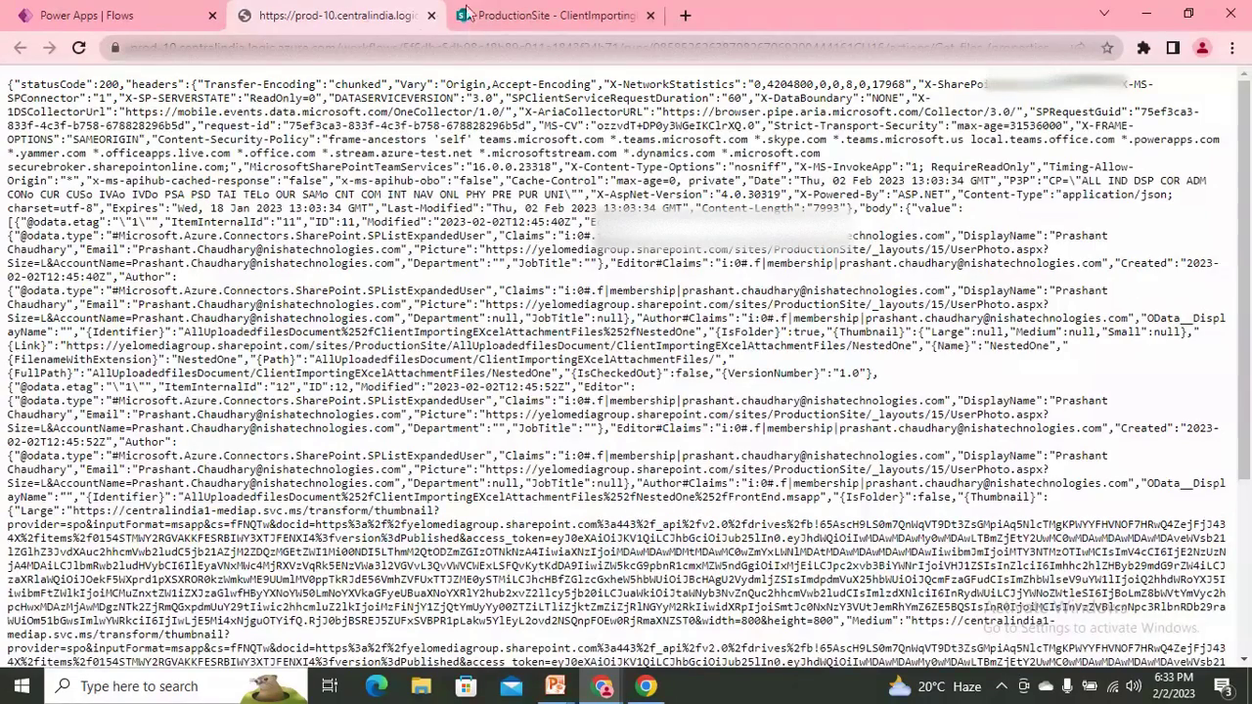
Search the JSON output for 'FileName' matches, then return to the SharePoint folder tab.
{"action": "scroll", "coordinate": [594, 484], "scroll_direction": "down", "scroll_amount": 3}
{"action": "scroll", "coordinate": [407, 395], "scroll_direction": "up", "scroll_amount": 3}
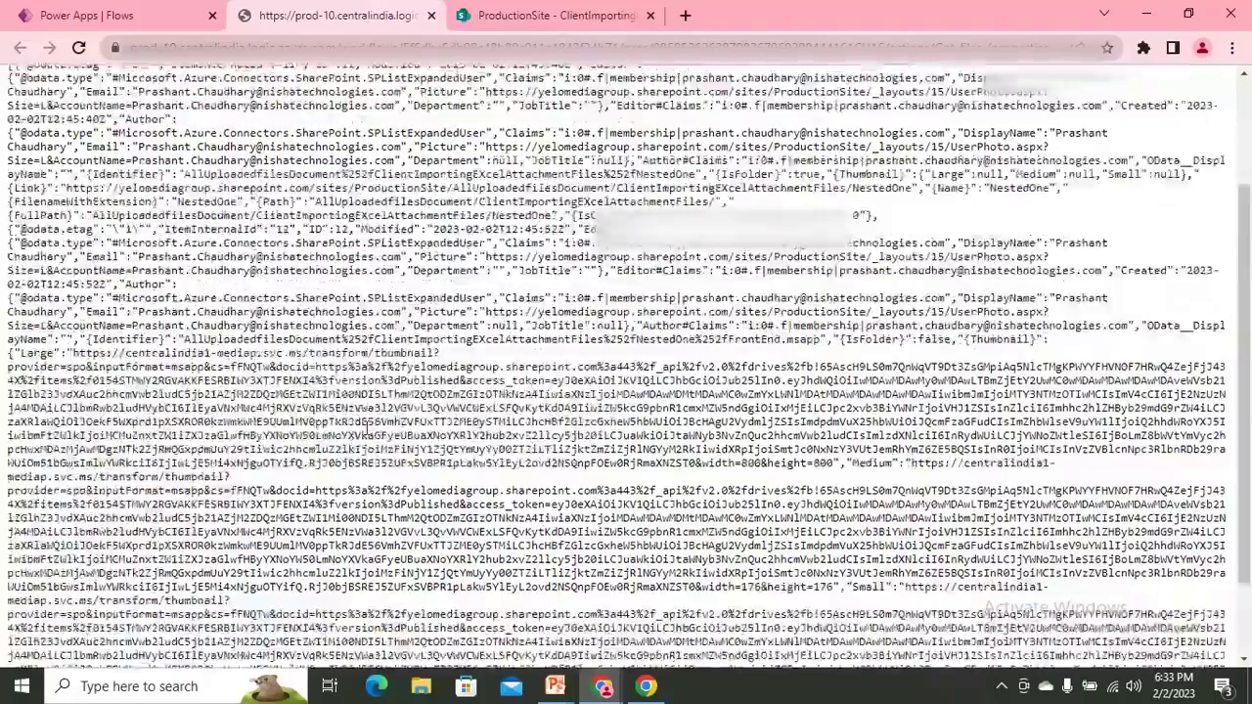
{"action": "scroll", "coordinate": [528, 508], "scroll_direction": "down", "scroll_amount": 3}
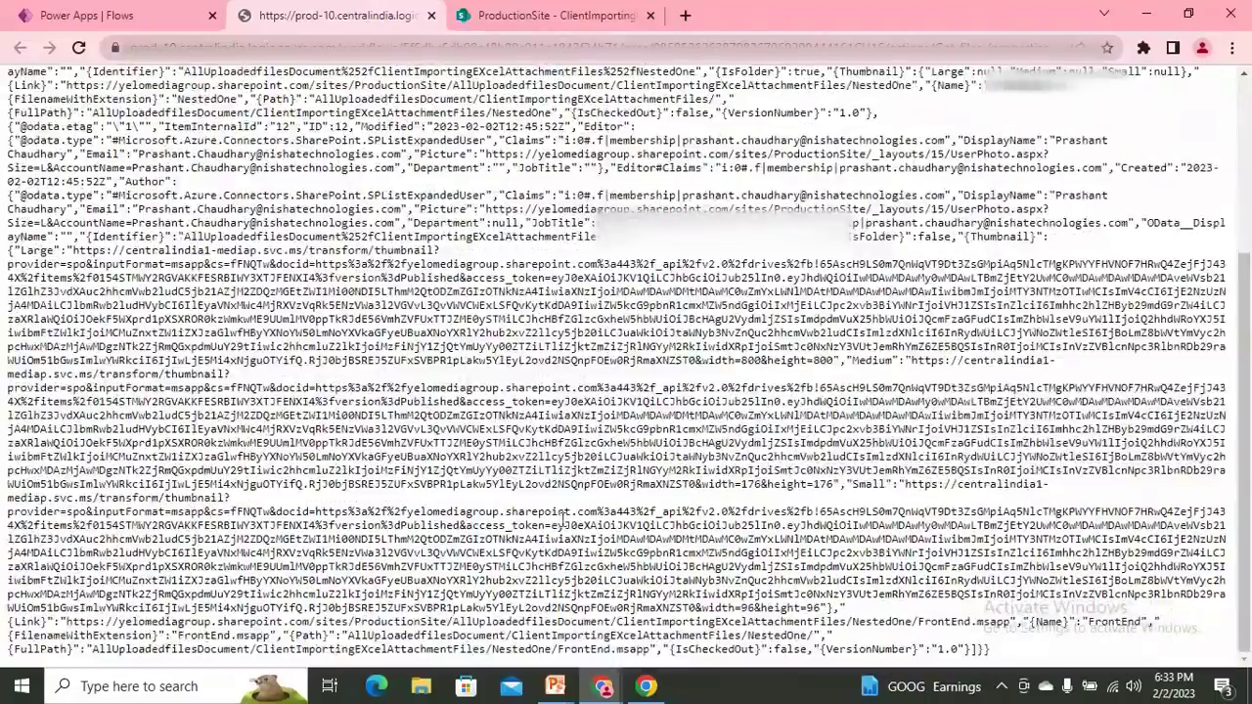
{"action": "scroll", "coordinate": [562, 513], "scroll_direction": "up", "scroll_amount": 3}
{"action": "scroll", "coordinate": [1040, 419], "scroll_direction": "down", "scroll_amount": 3}
{"action": "scroll", "coordinate": [147, 363], "scroll_direction": "up", "scroll_amount": 1}
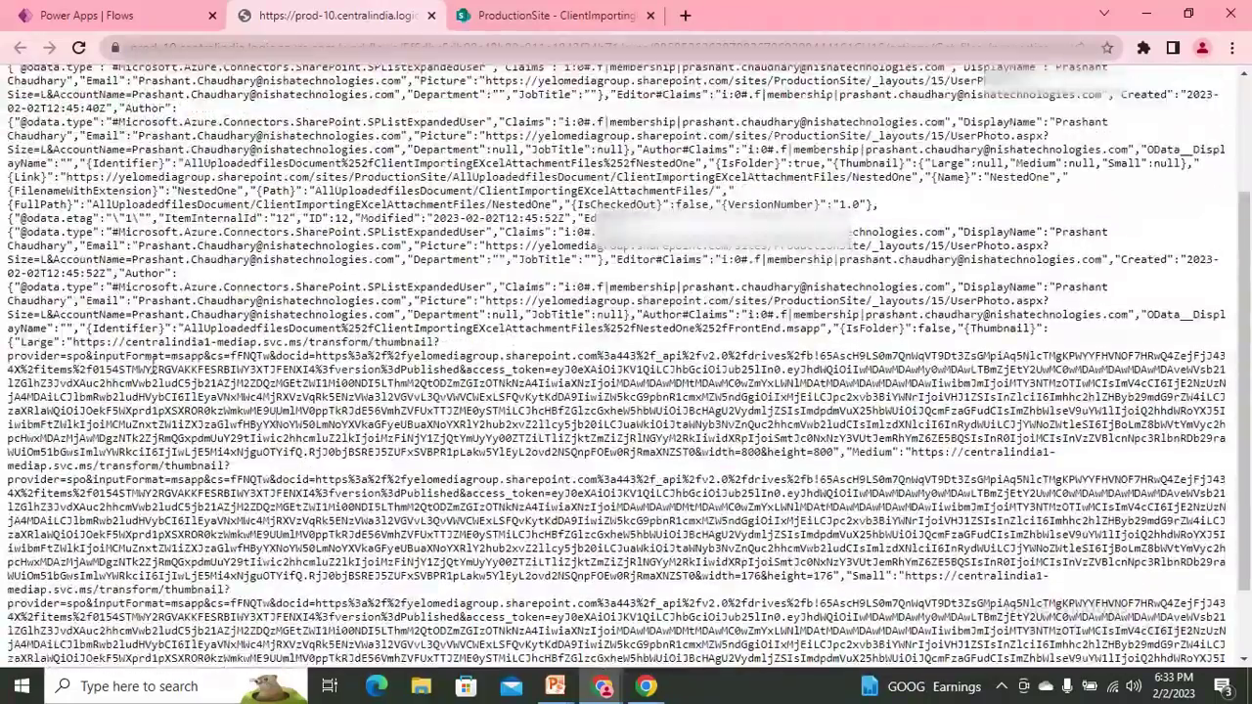
{"action": "scroll", "coordinate": [348, 426], "scroll_direction": "down", "scroll_amount": 1}
{"action": "scroll", "coordinate": [164, 304], "scroll_direction": "up", "scroll_amount": 3}
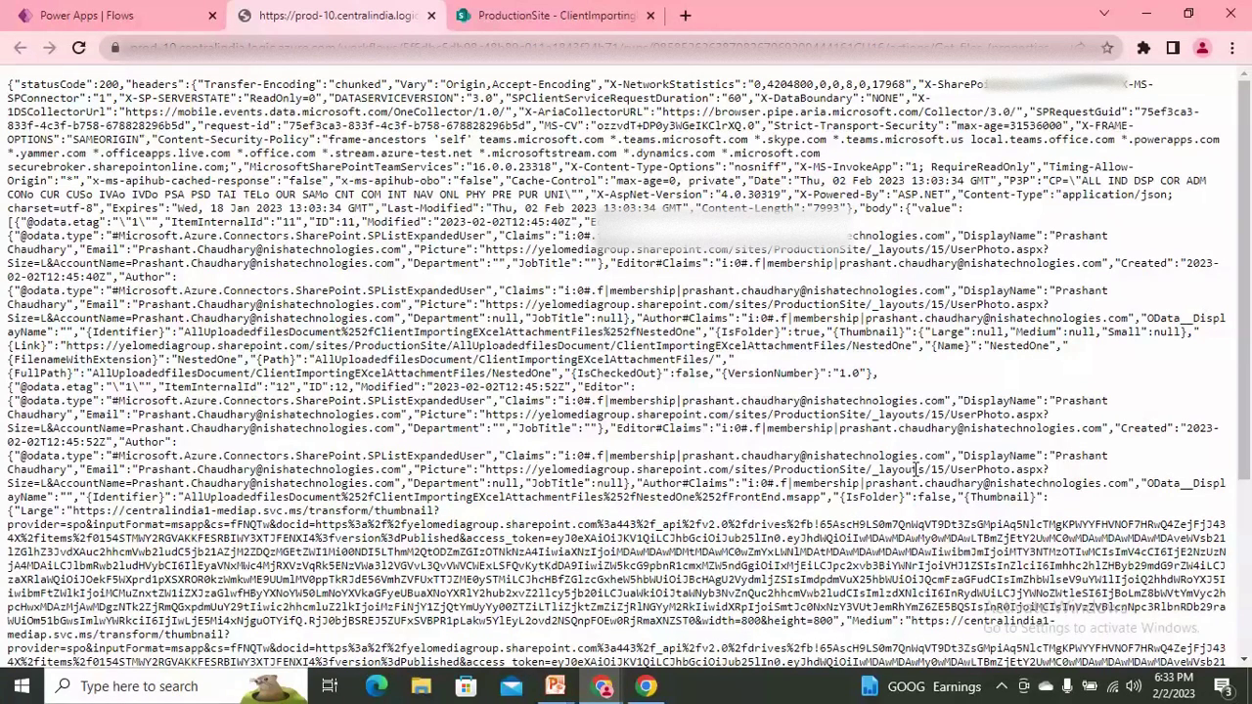
{"action": "key", "text": "ctrl+f"}
{"action": "type", "text": "File"}
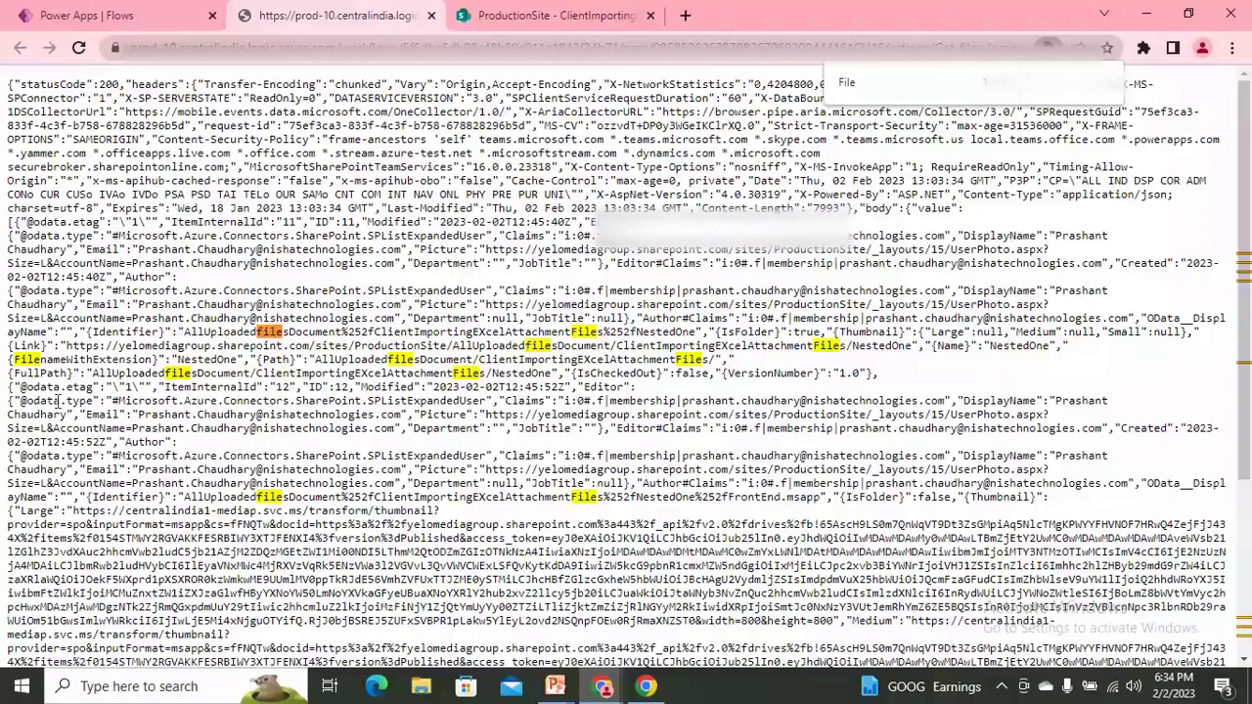
{"action": "scroll", "coordinate": [549, 381], "scroll_direction": "down", "scroll_amount": 5}
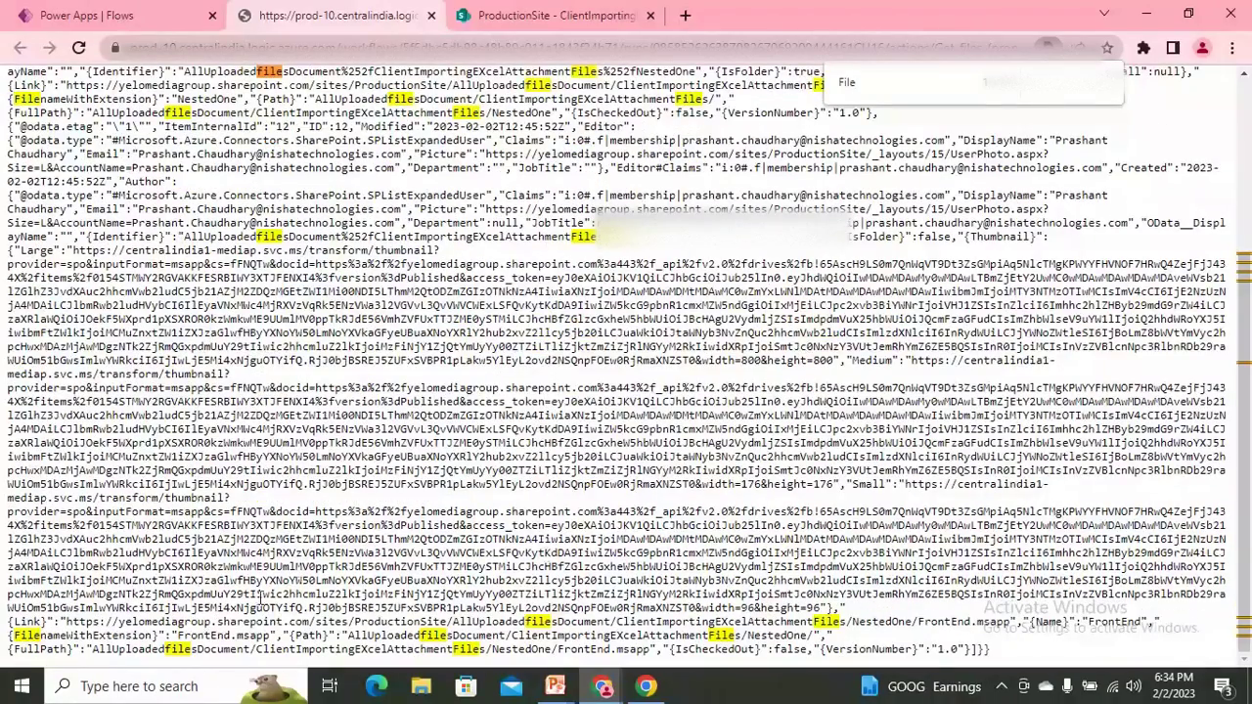
{"action": "scroll", "coordinate": [894, 521], "scroll_direction": "up", "scroll_amount": 5}
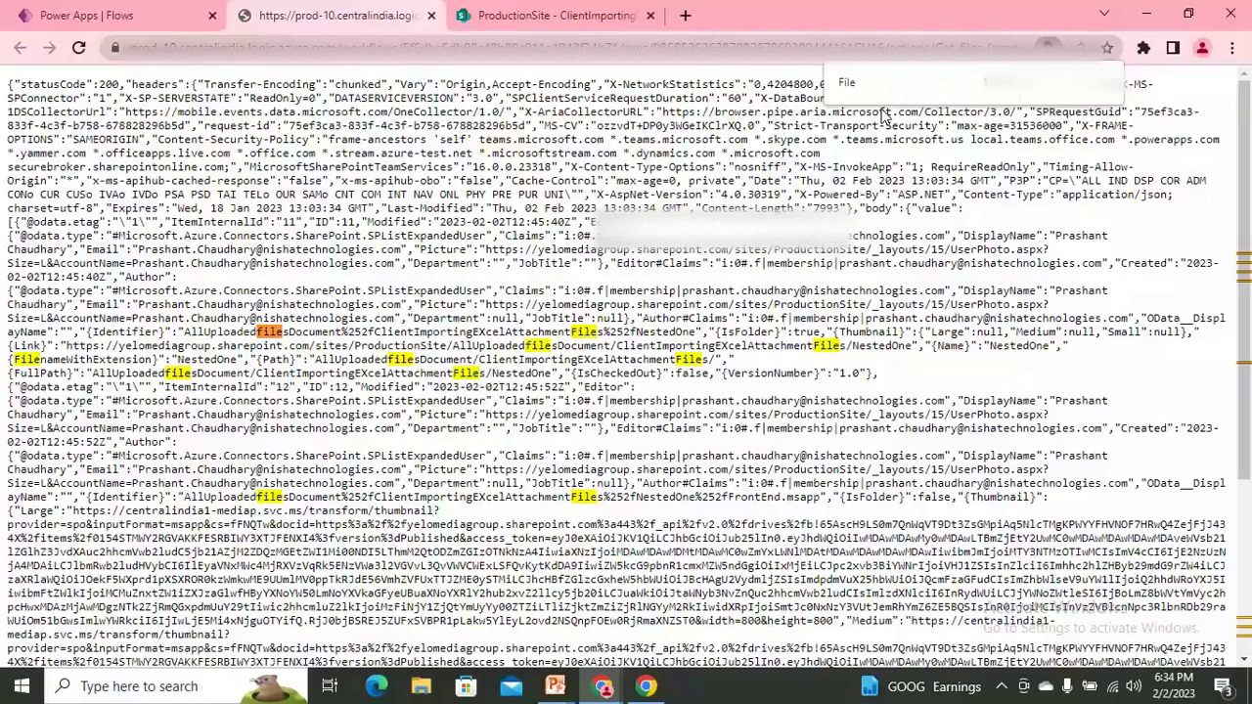
{"action": "type", "text": "Name"}
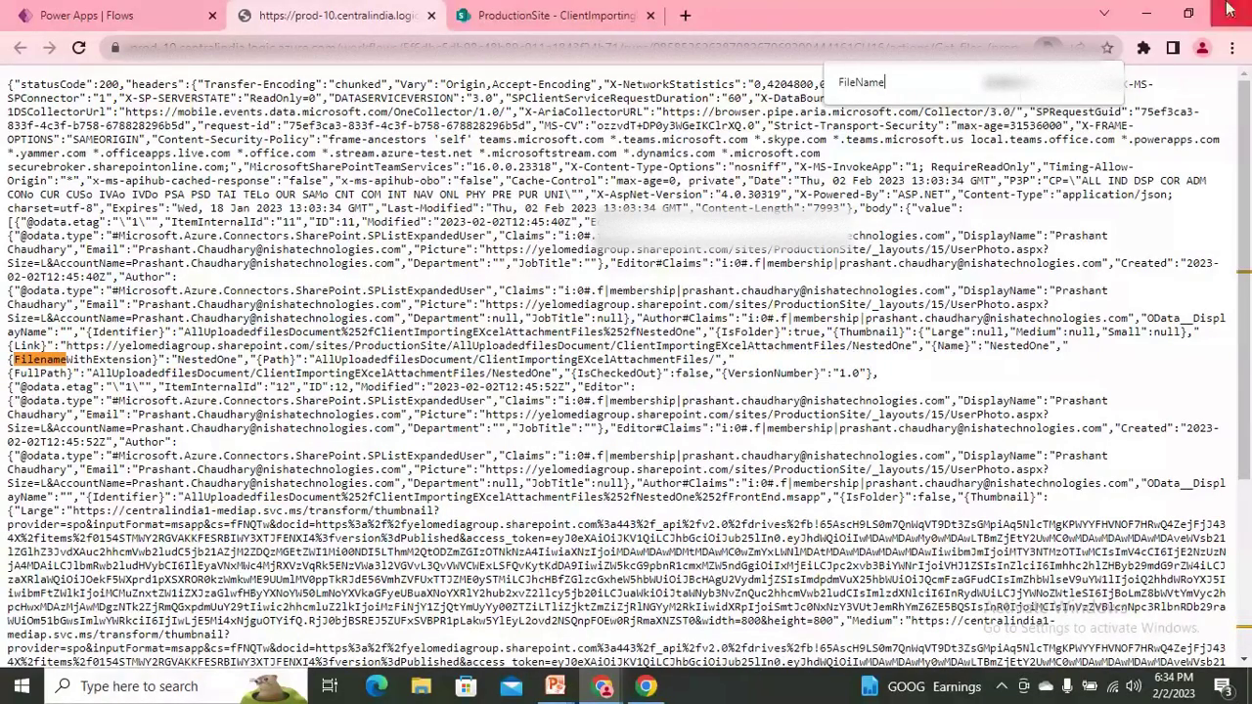
{"action": "left_click", "coordinate": [1081, 90]}
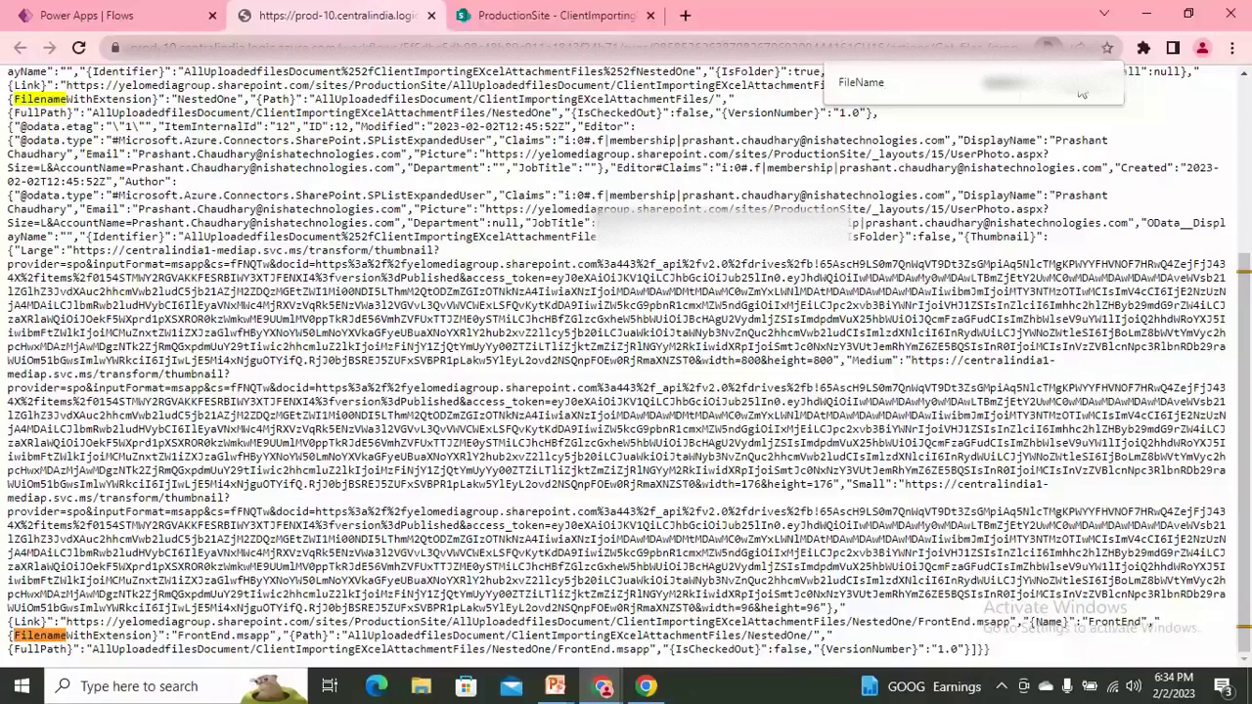
{"action": "left_click", "coordinate": [530, 10]}
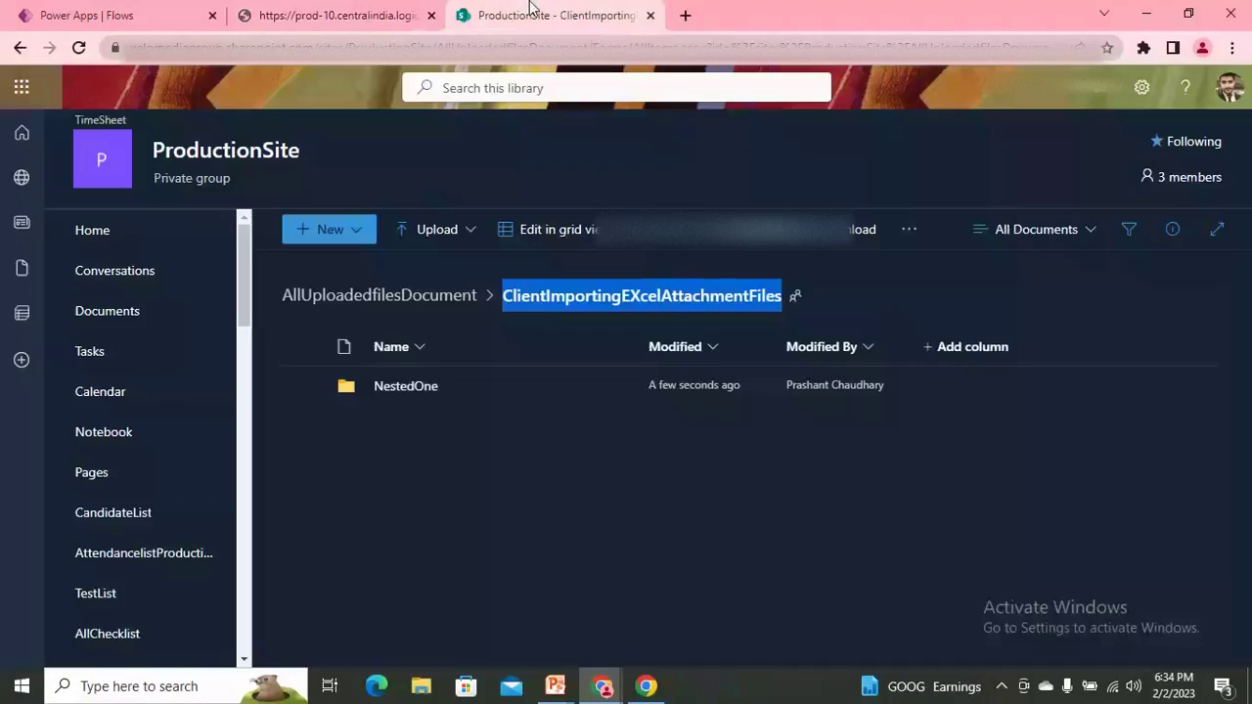
Compare the NestedOne file name in the JSON output with the SharePoint folder view.
{"action": "left_click", "coordinate": [421, 14]}
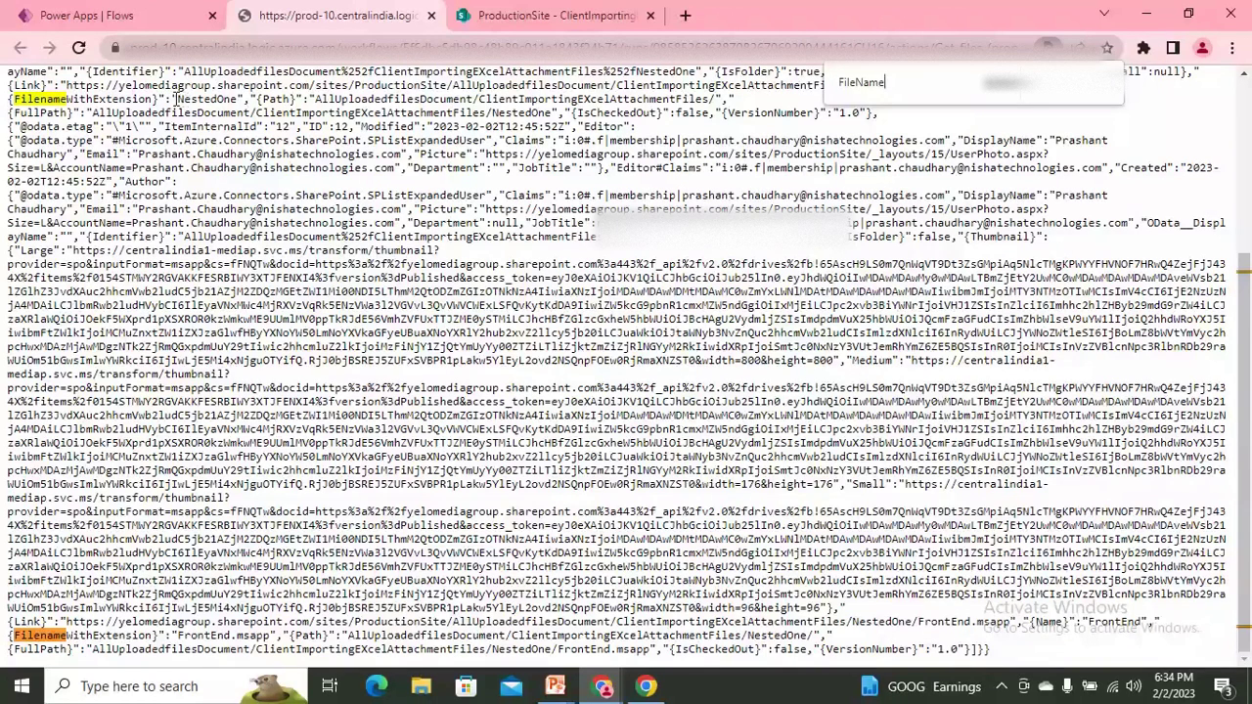
{"action": "left_click_drag", "start_coordinate": [173, 99], "coordinate": [244, 103]}
{"action": "left_click", "coordinate": [567, 15]}
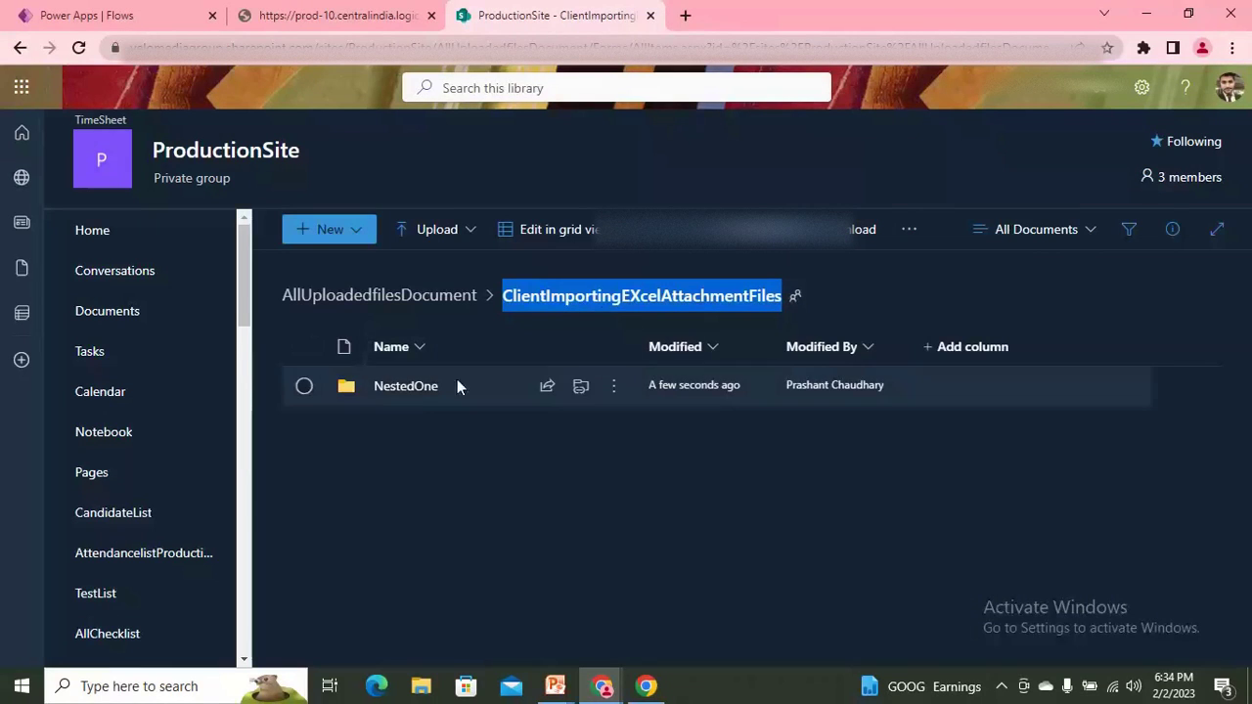
{"action": "key", "text": "ctrl+shift+Tab"}
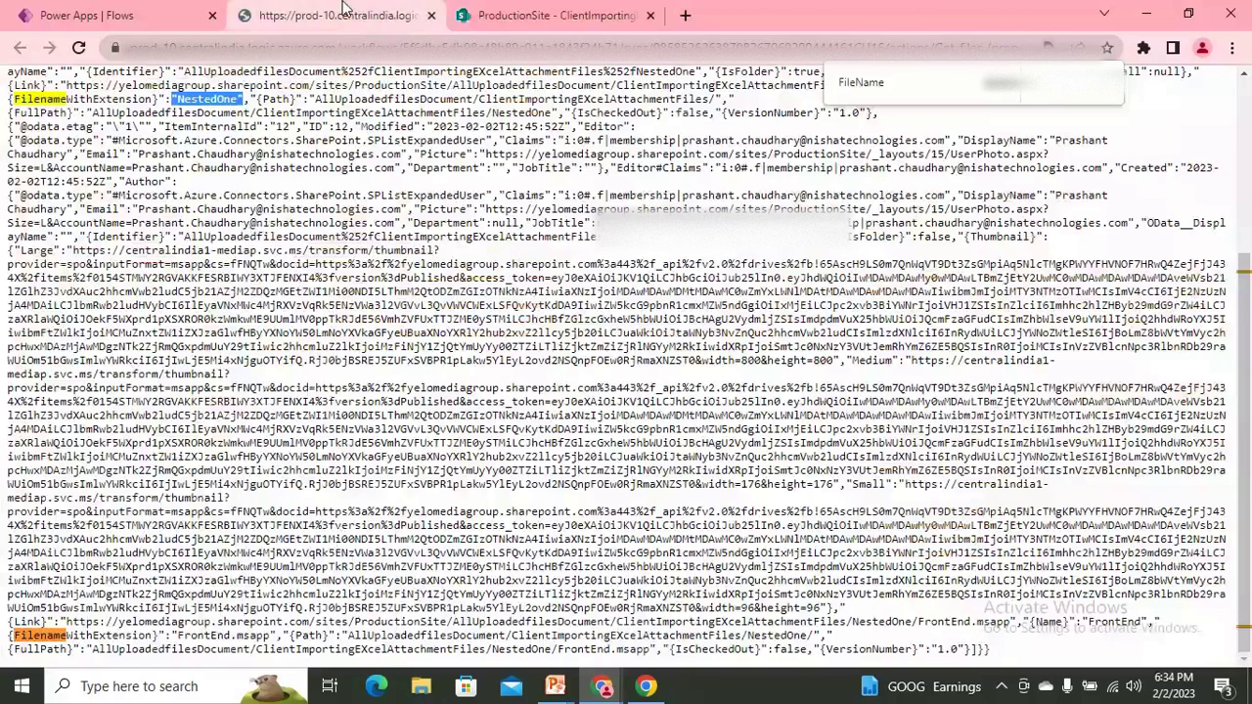
Open the NestedOne folder in SharePoint and match its FrontEnd.msapp against the output.
{"action": "left_click", "coordinate": [519, 14]}
{"action": "left_click", "coordinate": [391, 386]}
{"action": "left_click", "coordinate": [401, 387]}
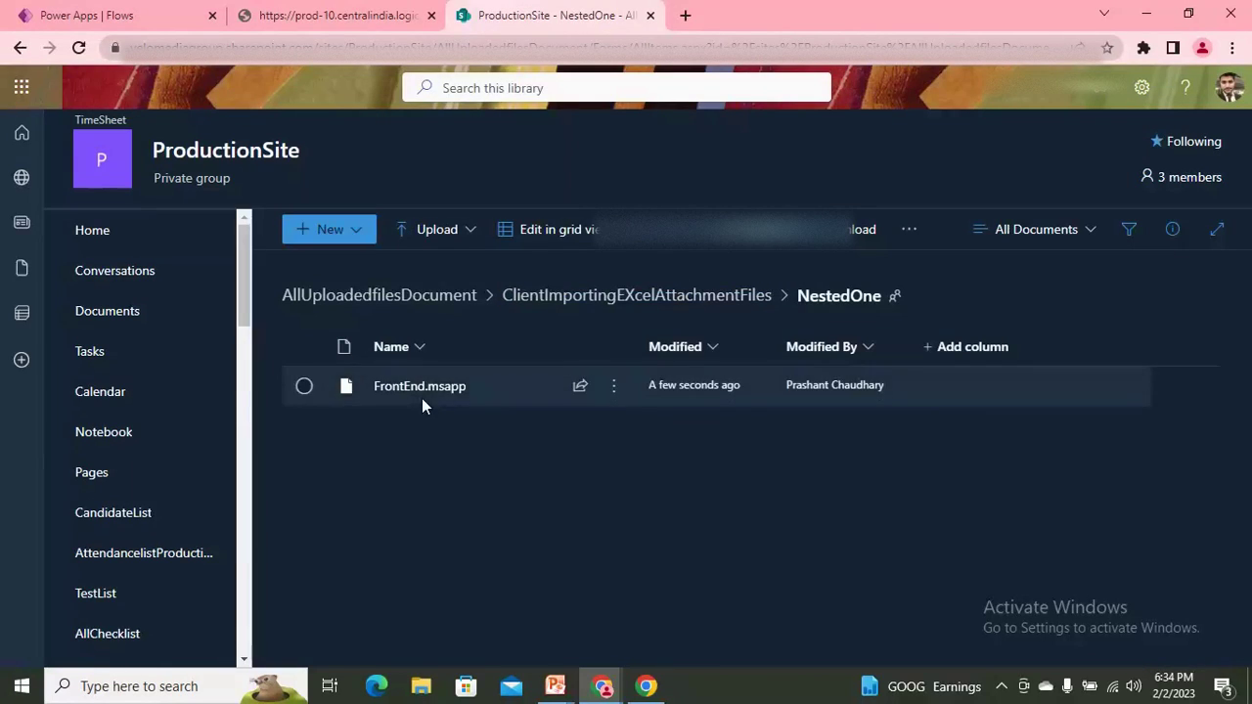
{"action": "left_click", "coordinate": [384, 17]}
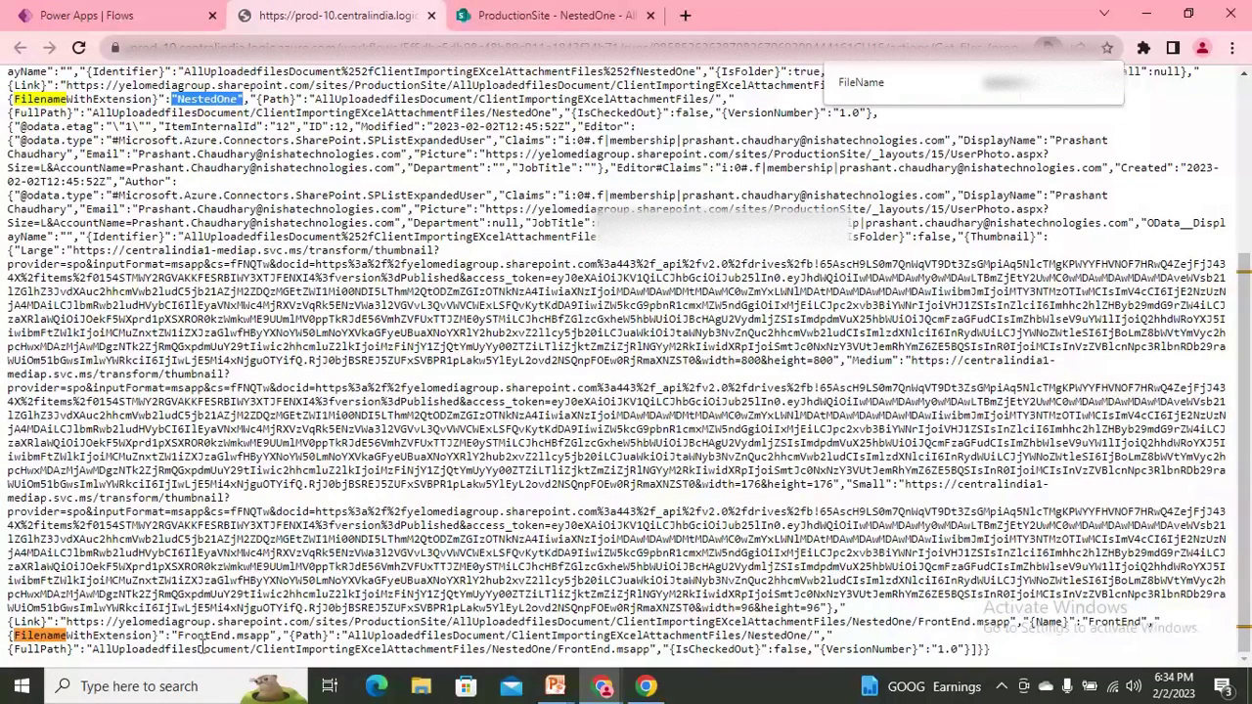
{"action": "left_click_drag", "start_coordinate": [176, 638], "coordinate": [271, 638]}
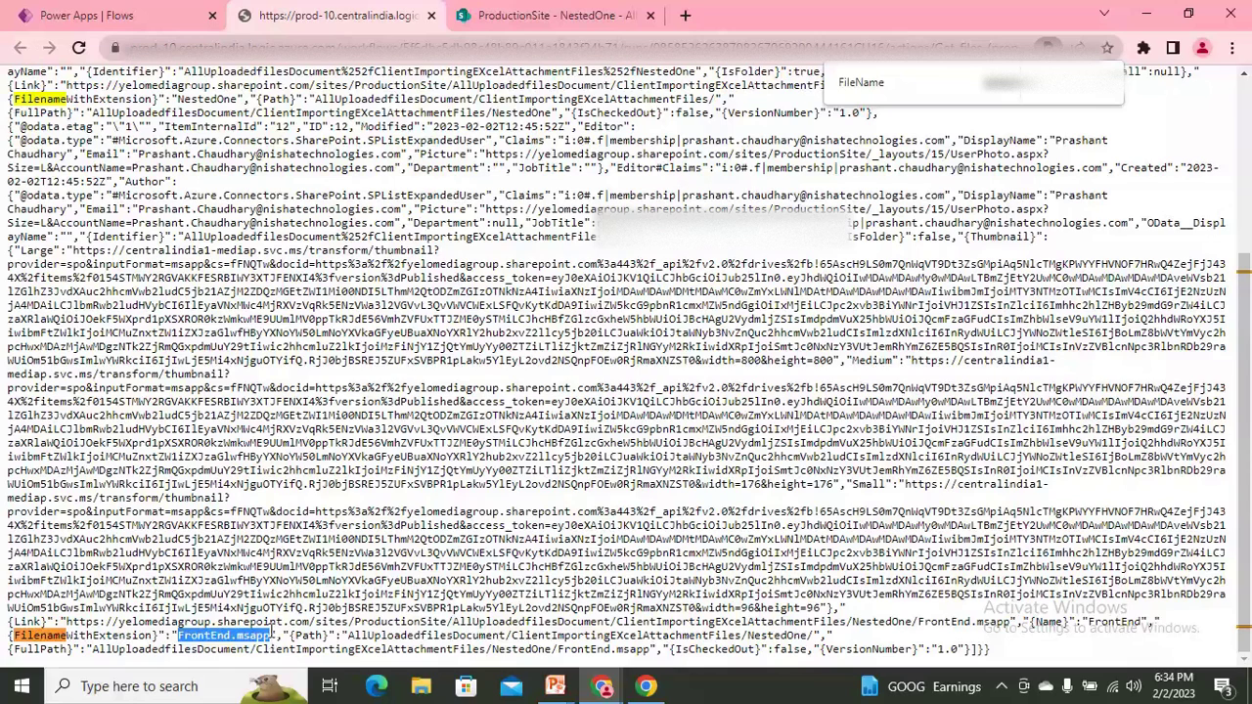
{"action": "left_click", "coordinate": [548, 14]}
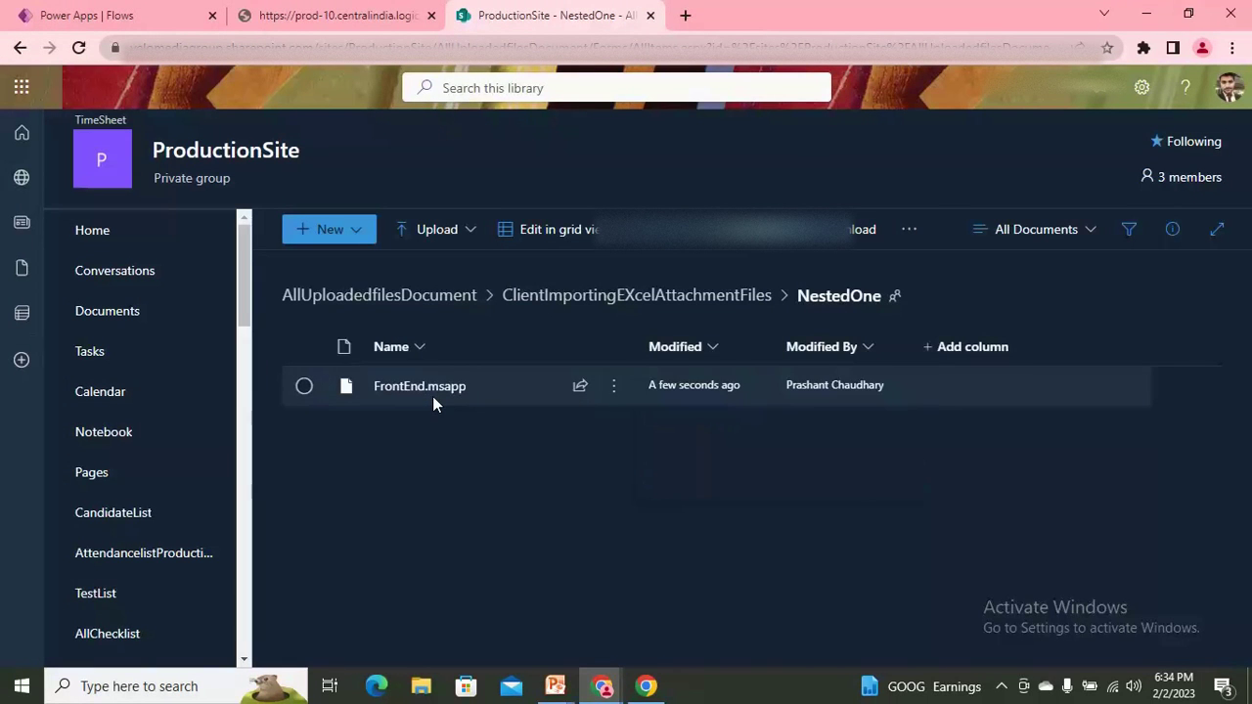
Select the NestedOne folder name, then go back to the Fetch File run results.
{"action": "mouse_move", "coordinate": [439, 397]}
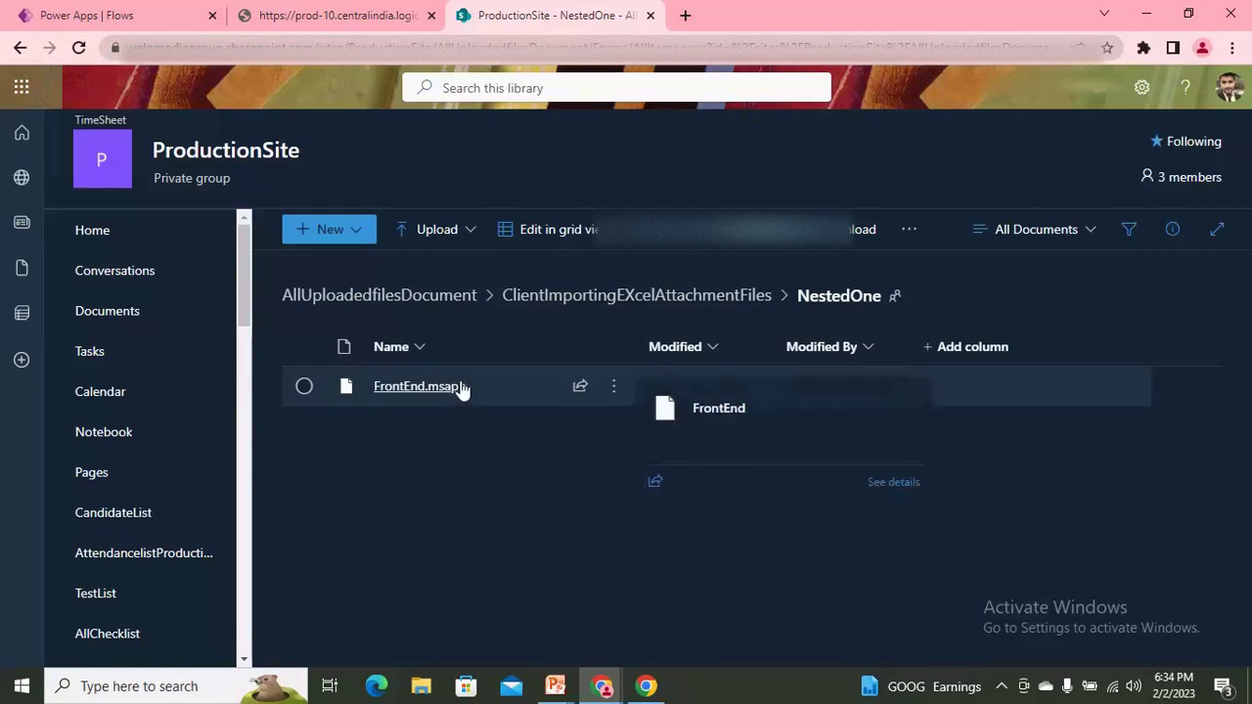
{"action": "left_click_drag", "start_coordinate": [881, 296], "coordinate": [796, 299]}
{"action": "key", "text": "ctrl+c"}
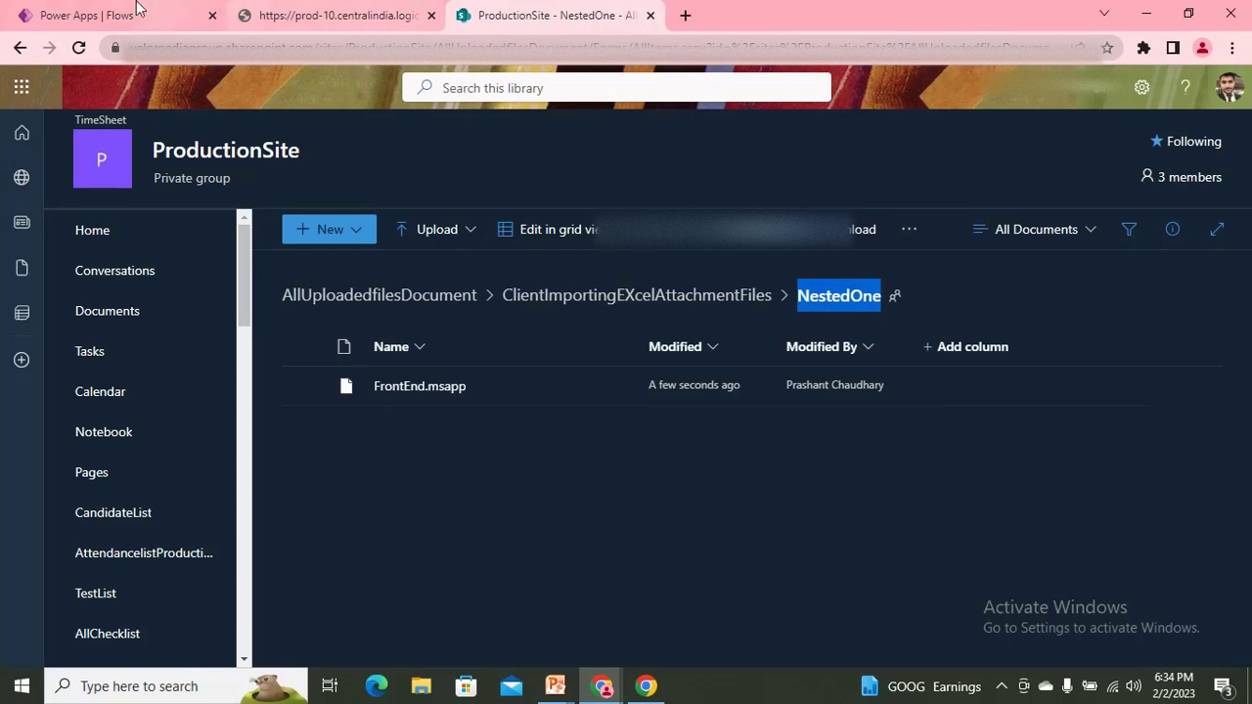
{"action": "left_click", "coordinate": [329, 15]}
{"action": "left_click", "coordinate": [88, 14]}
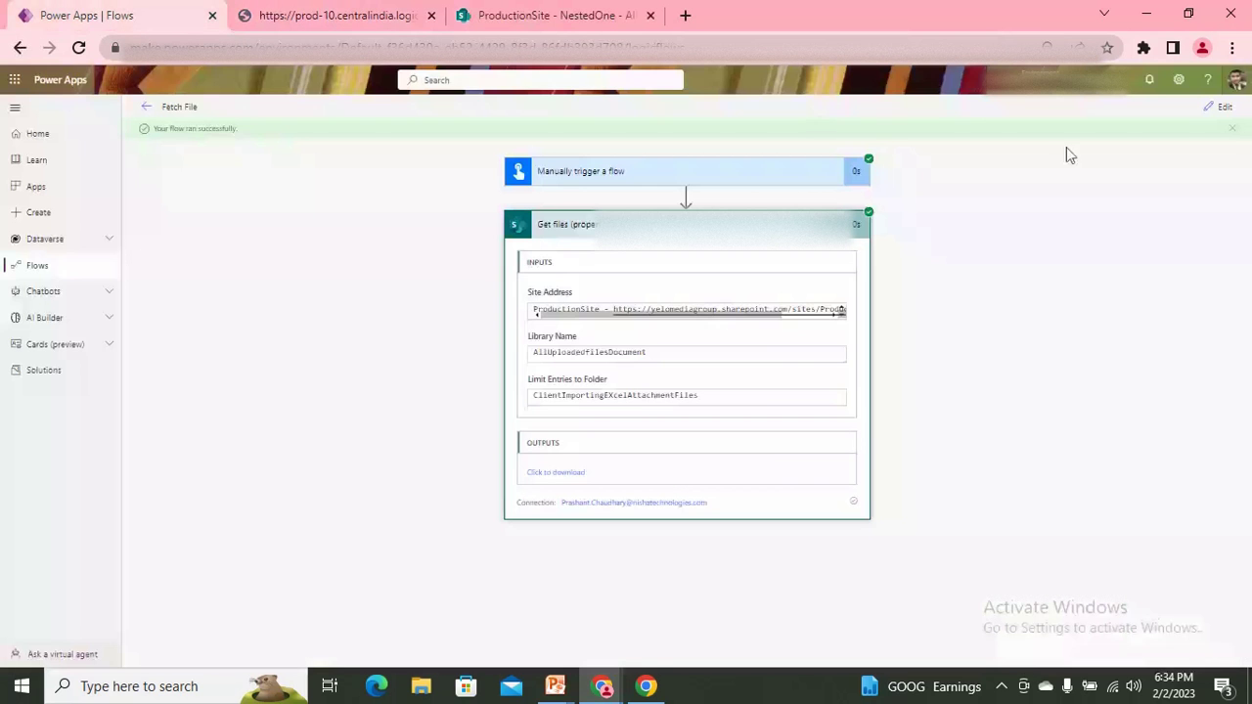
Append the pasted NestedOne subfolder to the Get files Limit Entries to Folder path.
{"action": "left_click", "coordinate": [1219, 108]}
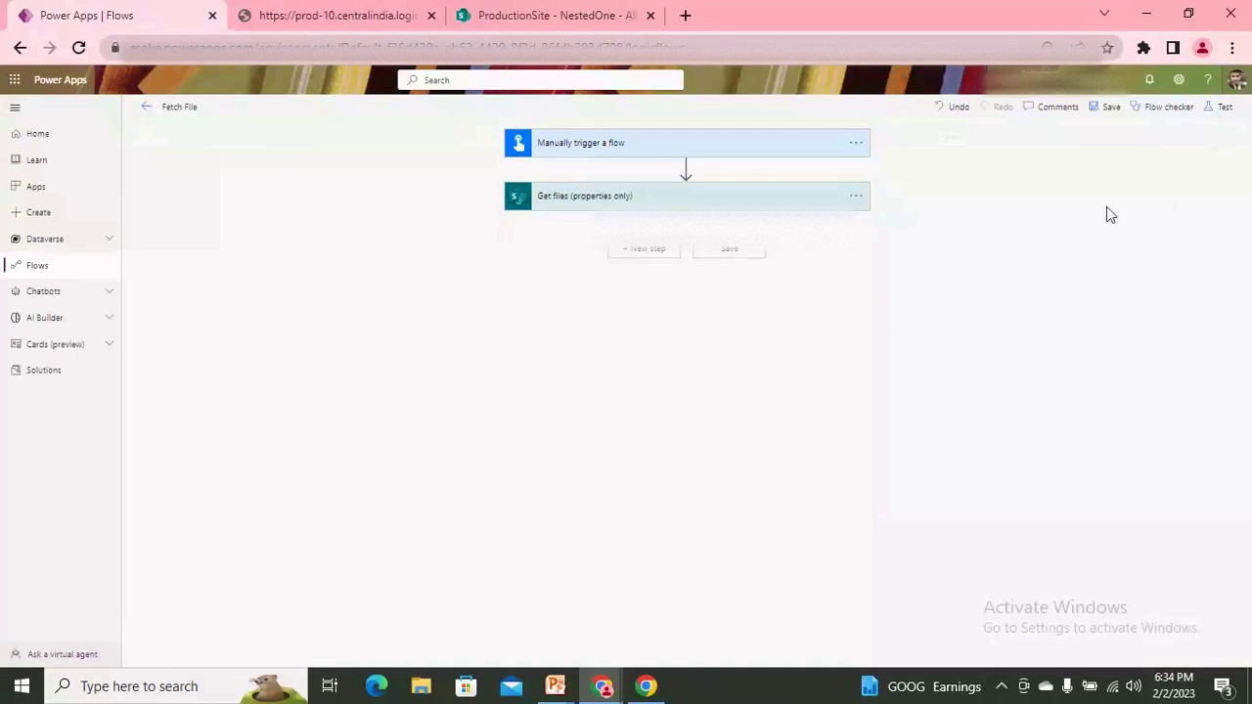
{"action": "left_click", "coordinate": [691, 194]}
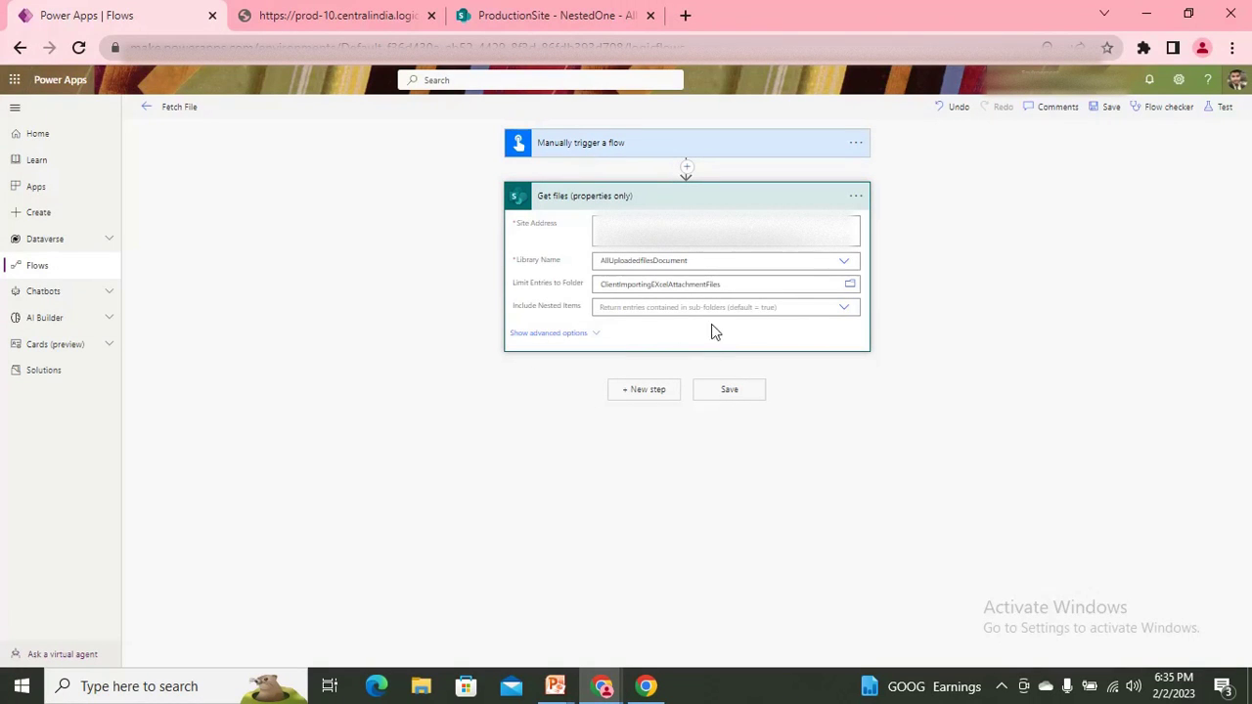
{"action": "left_click", "coordinate": [749, 308]}
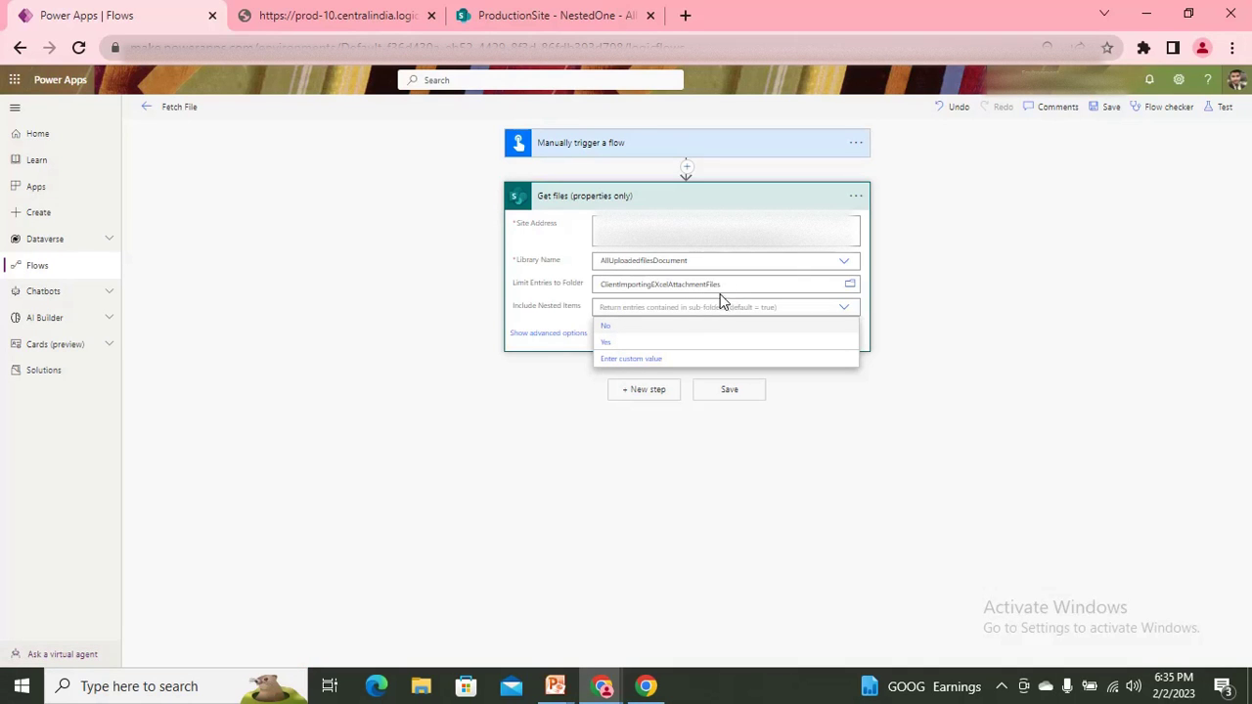
{"action": "left_click", "coordinate": [749, 286]}
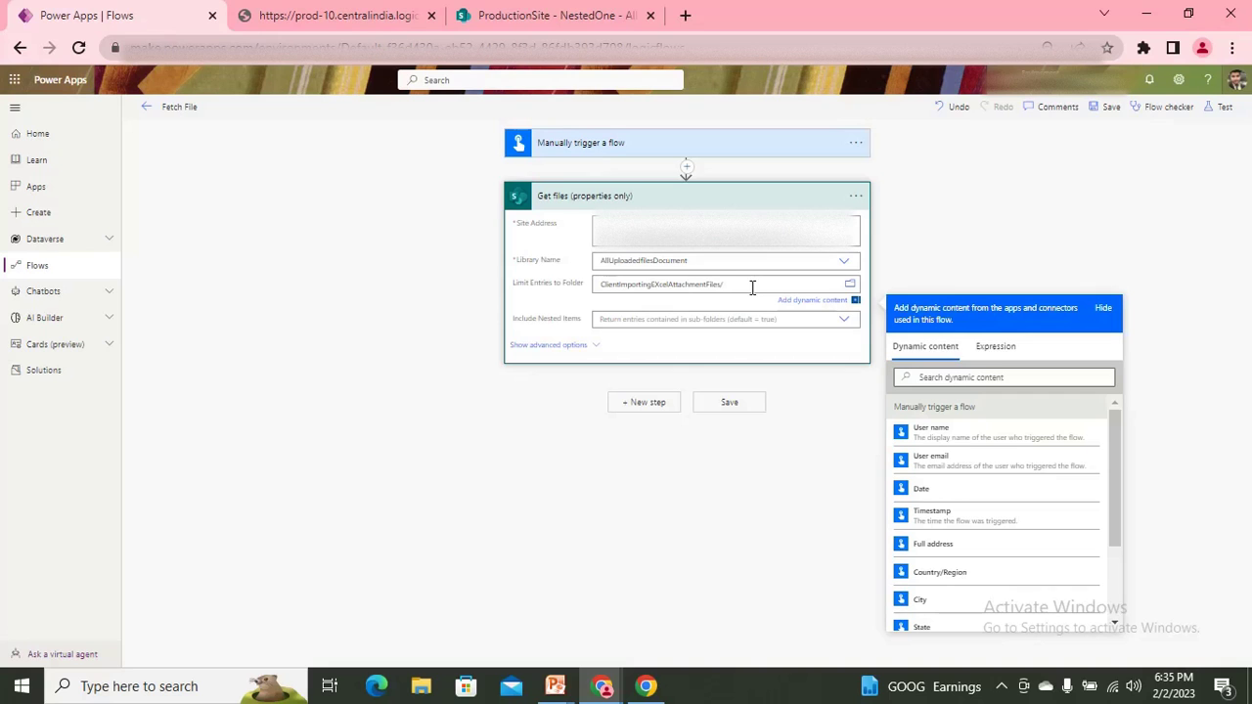
{"action": "key", "text": "ctrl+v"}
Save and test-run the flow, then open the Get files output in a new tab.
{"action": "left_click", "coordinate": [1225, 109]}
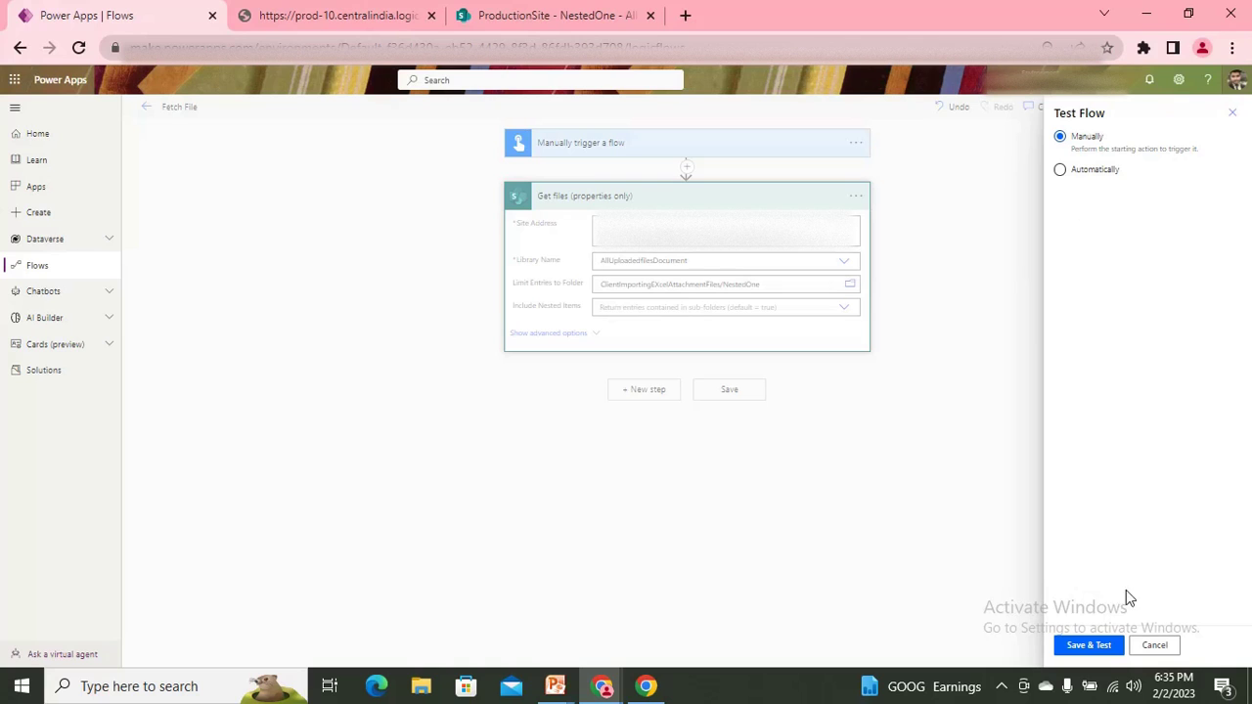
{"action": "left_click", "coordinate": [1111, 649]}
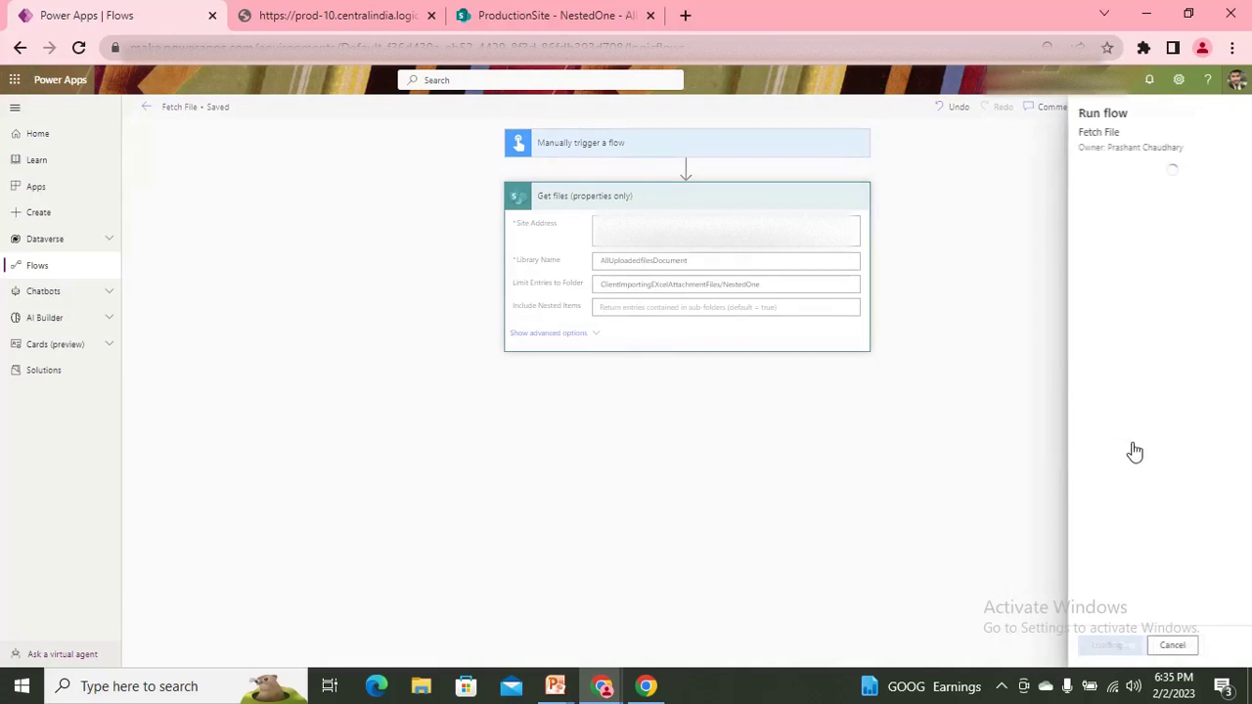
{"action": "left_click", "coordinate": [1082, 646]}
{"action": "left_click", "coordinate": [1090, 648]}
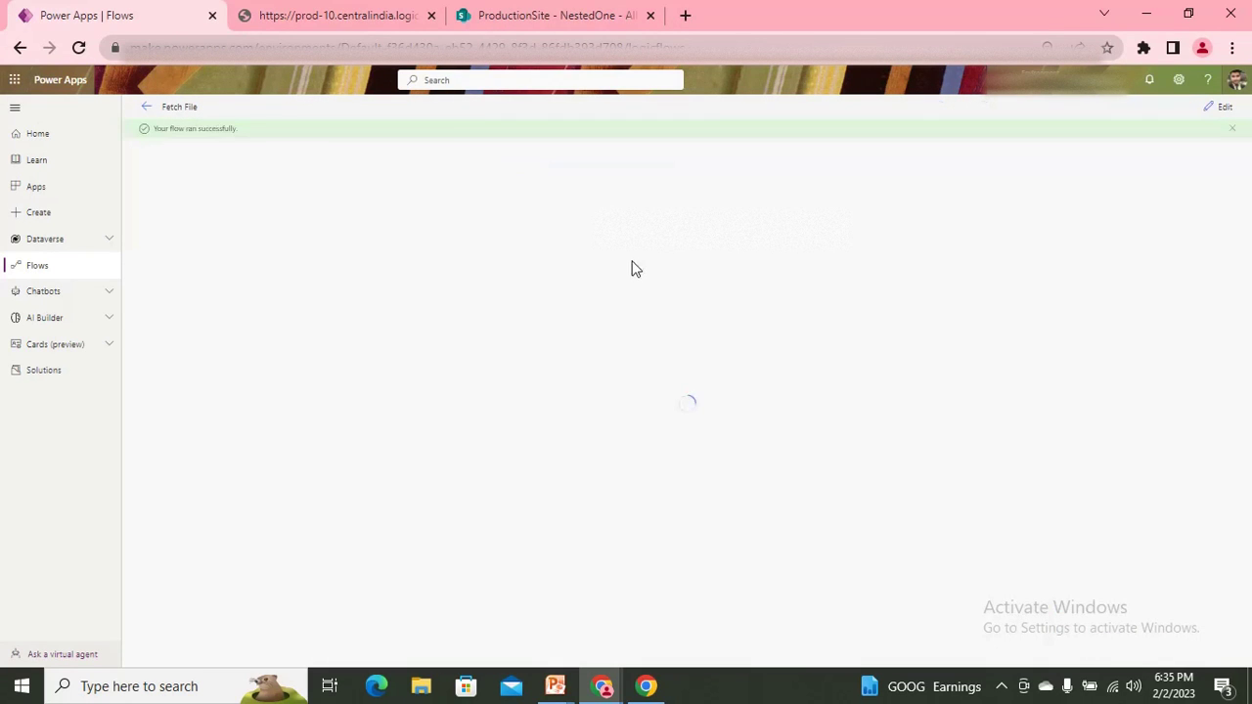
{"action": "left_click", "coordinate": [670, 224]}
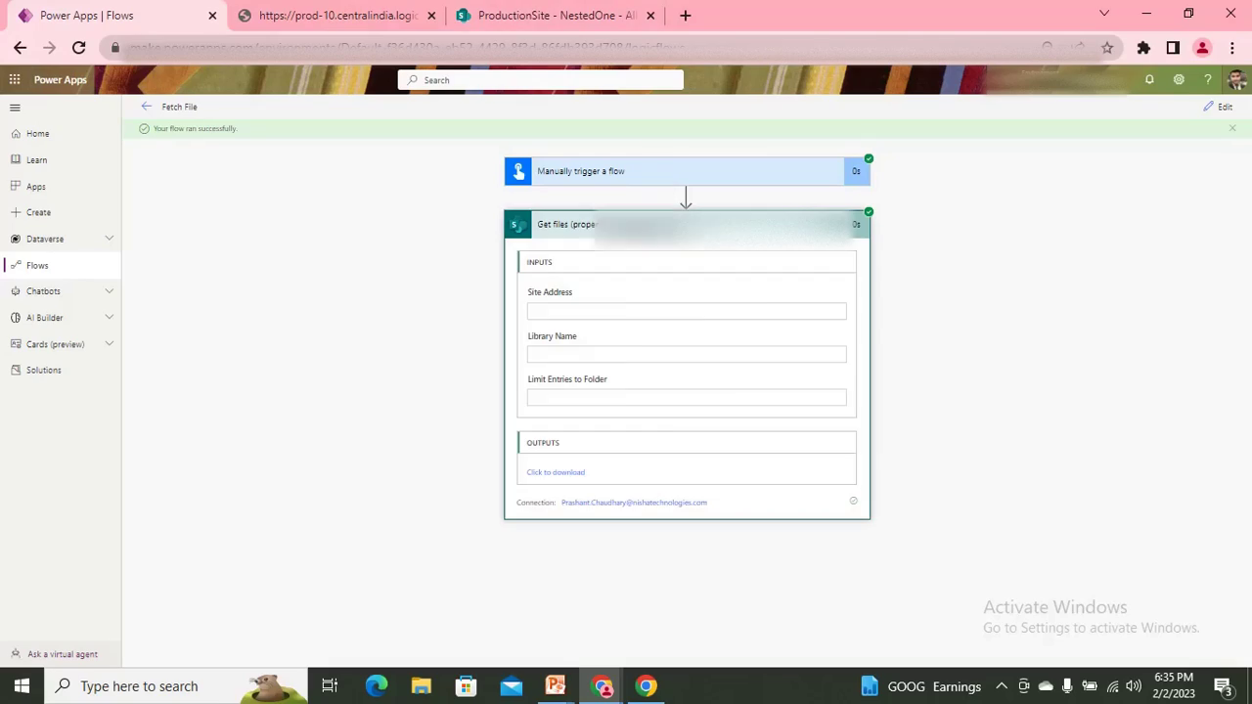
{"action": "left_click", "coordinate": [563, 474]}
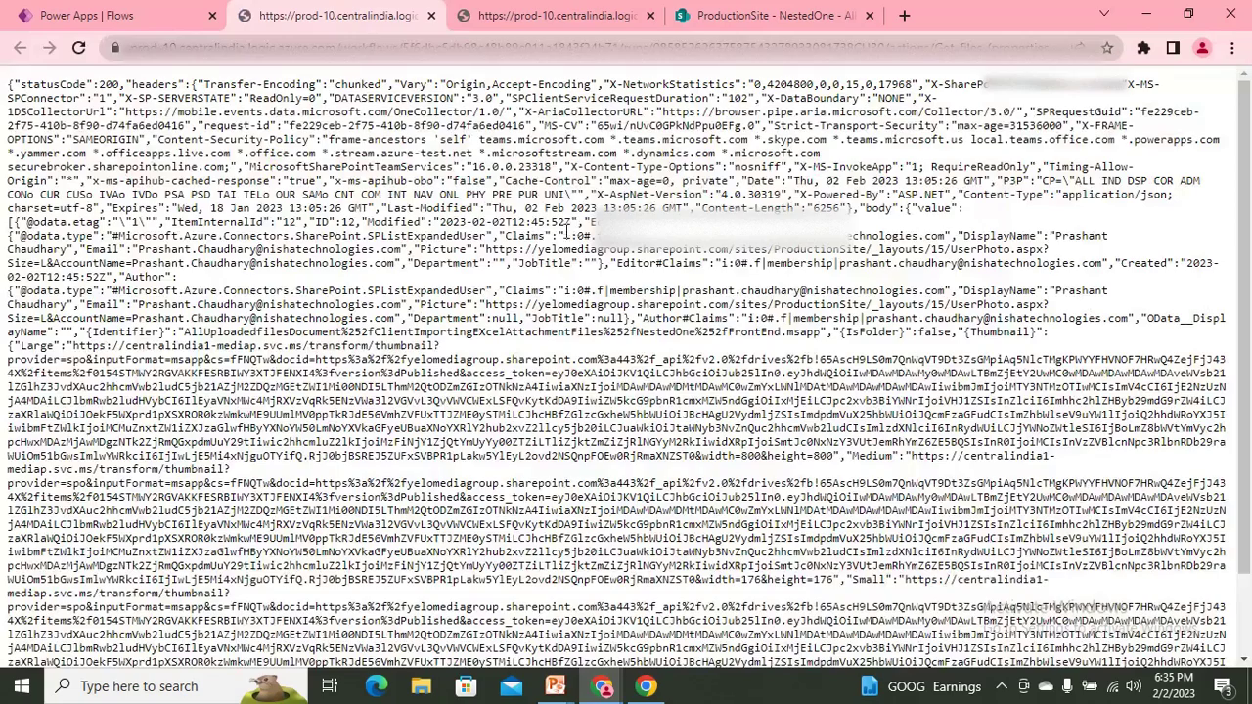
Search the output JSON for FileName and select the FrontEnd.msapp value.
{"action": "scroll", "coordinate": [947, 363], "scroll_direction": "down", "scroll_amount": 3}
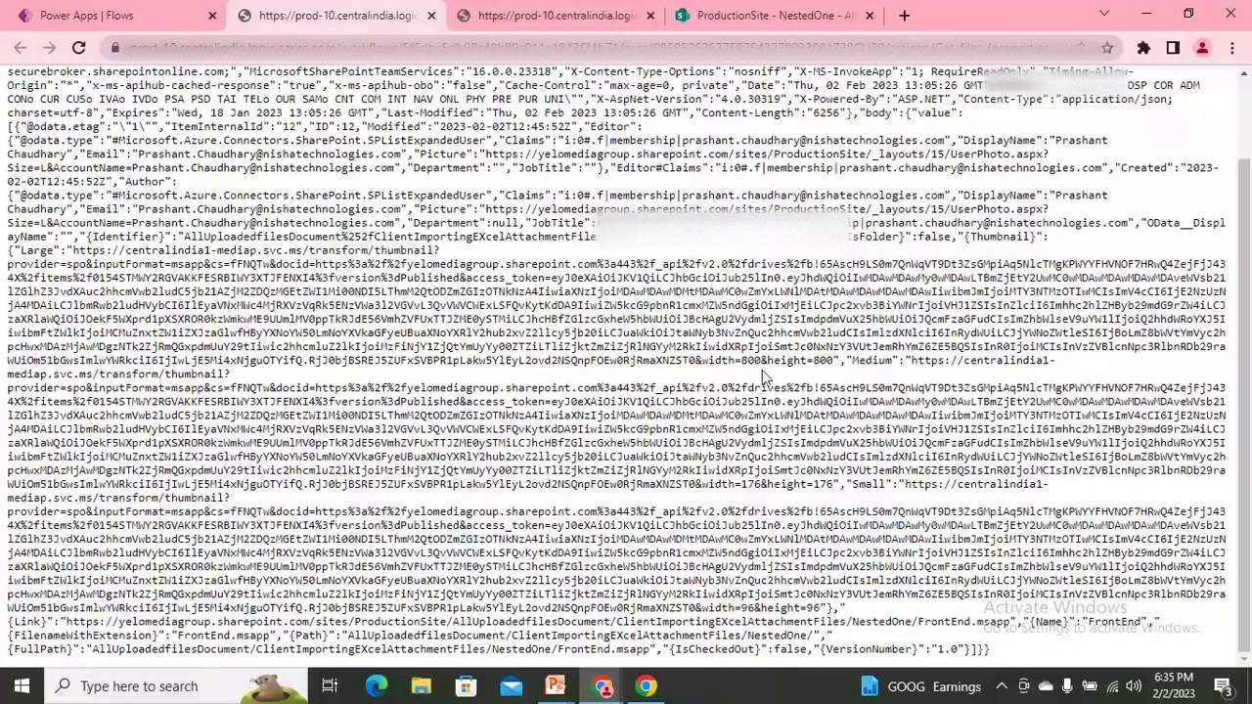
{"action": "key", "text": "ctrl+f"}
{"action": "left_click", "coordinate": [892, 84]}
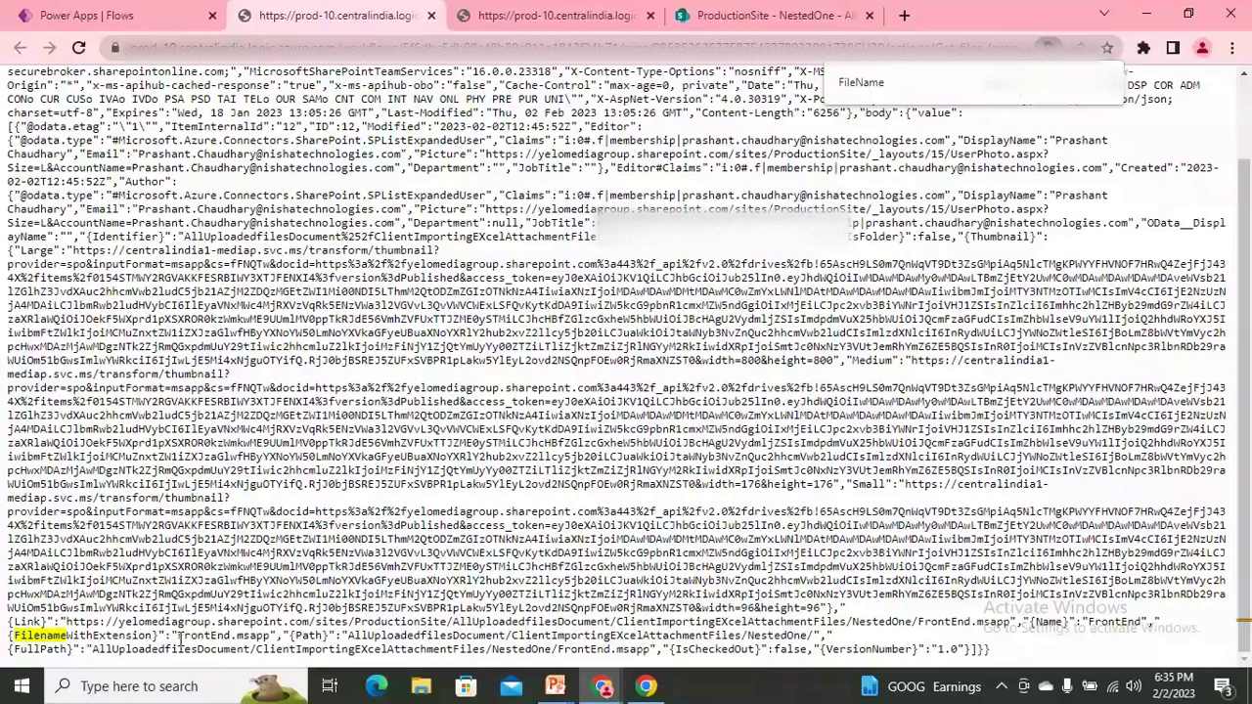
{"action": "left_click_drag", "start_coordinate": [179, 637], "coordinate": [263, 637]}
Check NestedOne in SharePoint, go up to ClientImportingEXcelAttachmentFiles, and return to the run page.
{"action": "left_click", "coordinate": [461, 11]}
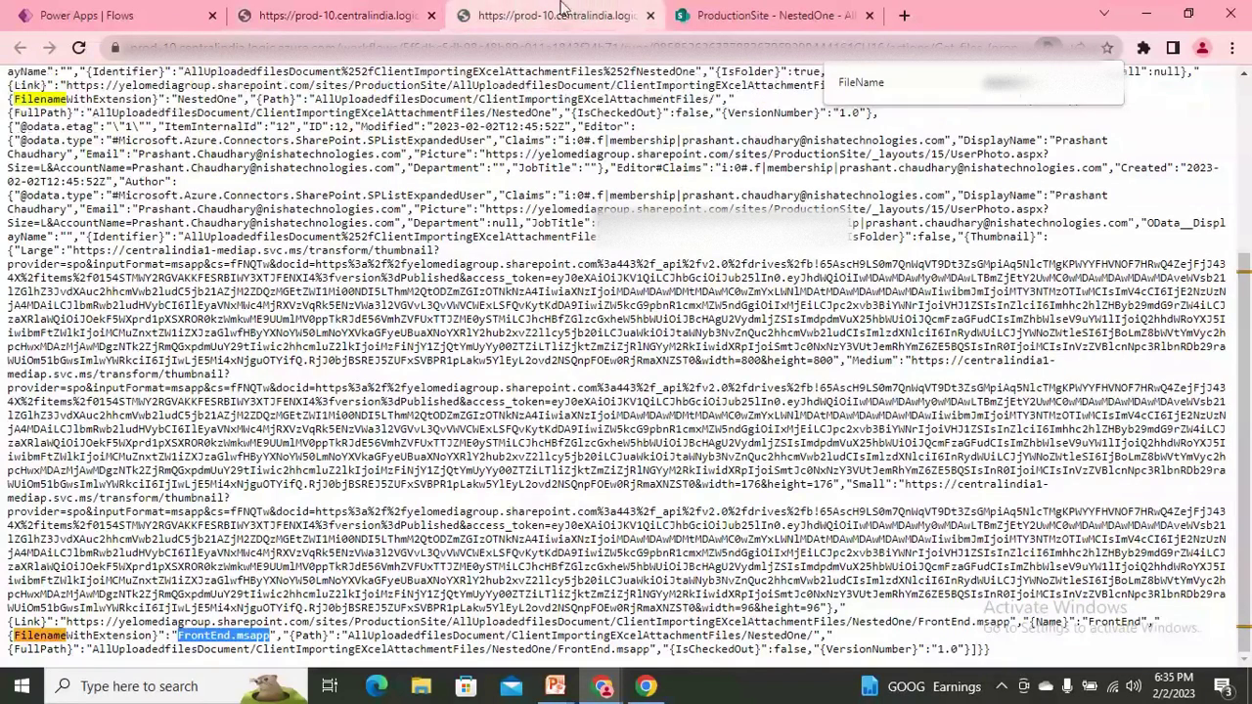
{"action": "left_click", "coordinate": [724, 14]}
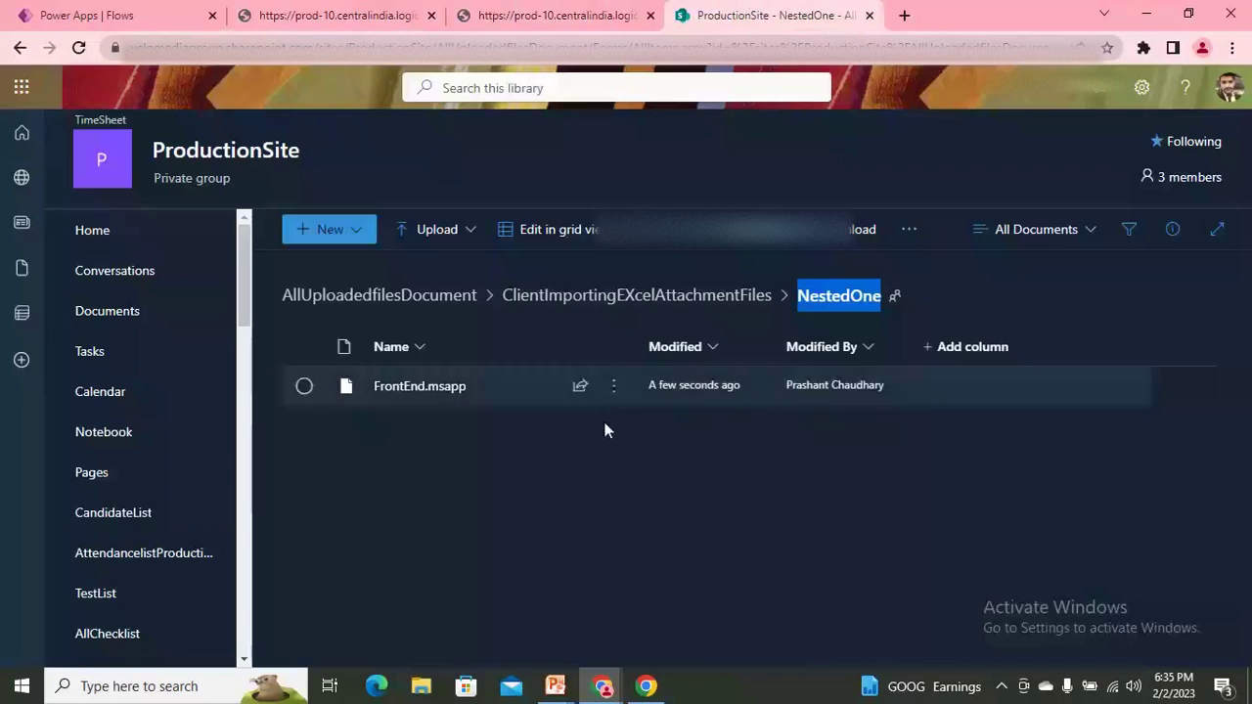
{"action": "left_click", "coordinate": [703, 297]}
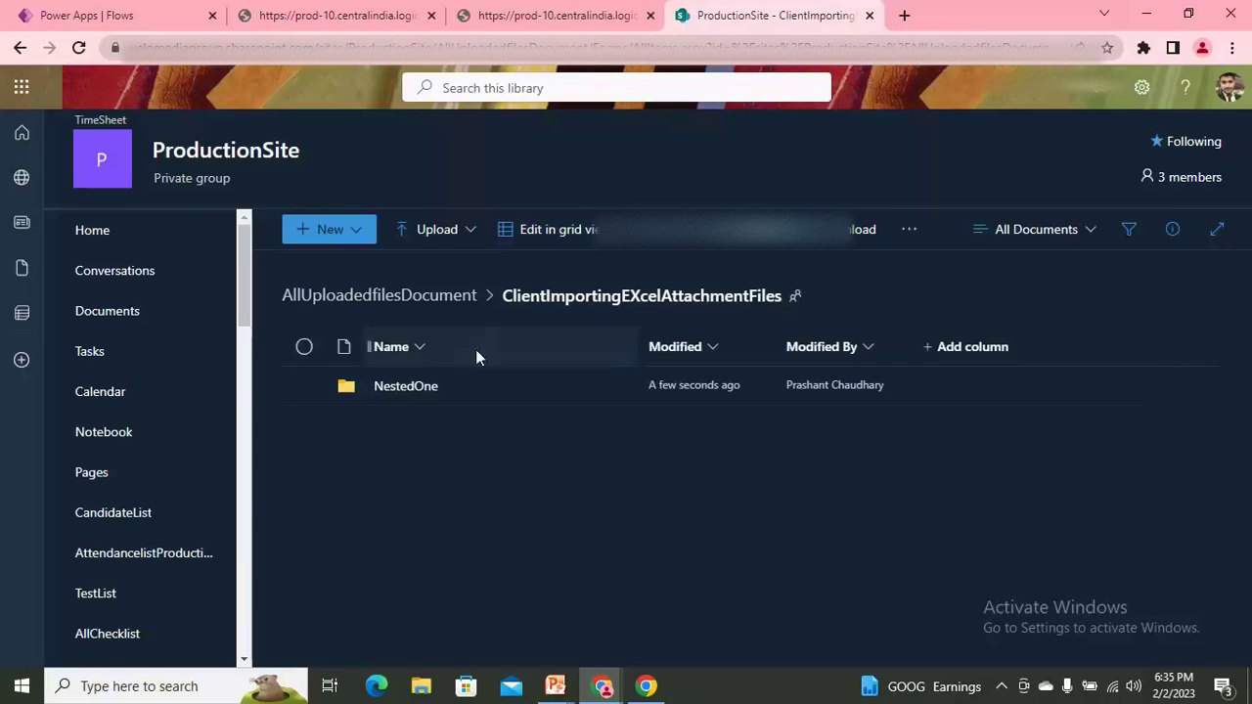
{"action": "left_click", "coordinate": [592, 8]}
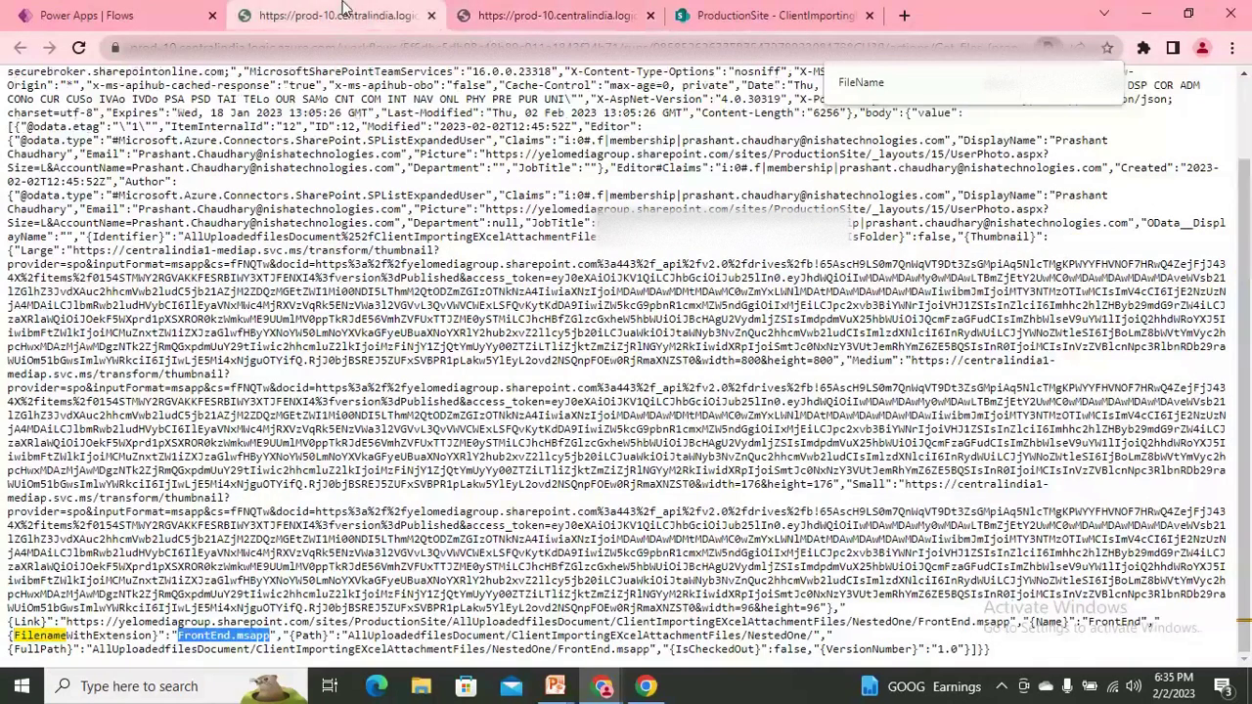
{"action": "left_click", "coordinate": [182, 12]}
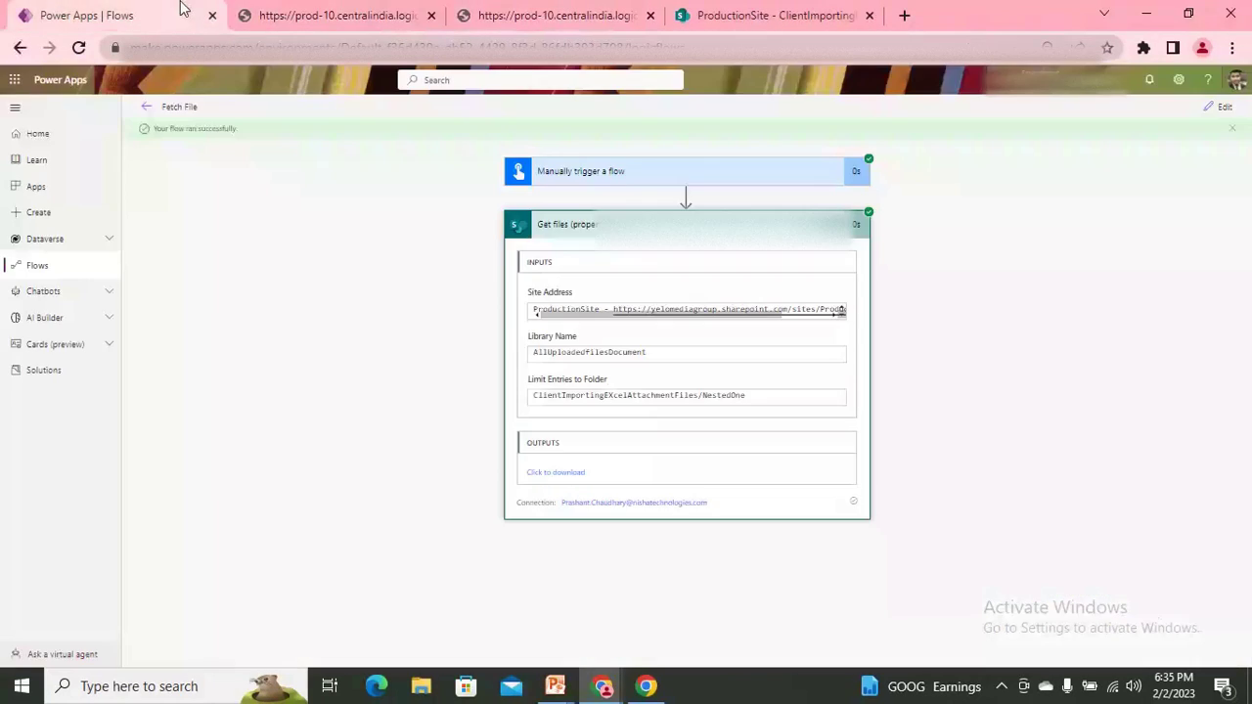
Remove NestedOne from the folder path and set Include Nested Items to No.
{"action": "left_click", "coordinate": [1225, 107]}
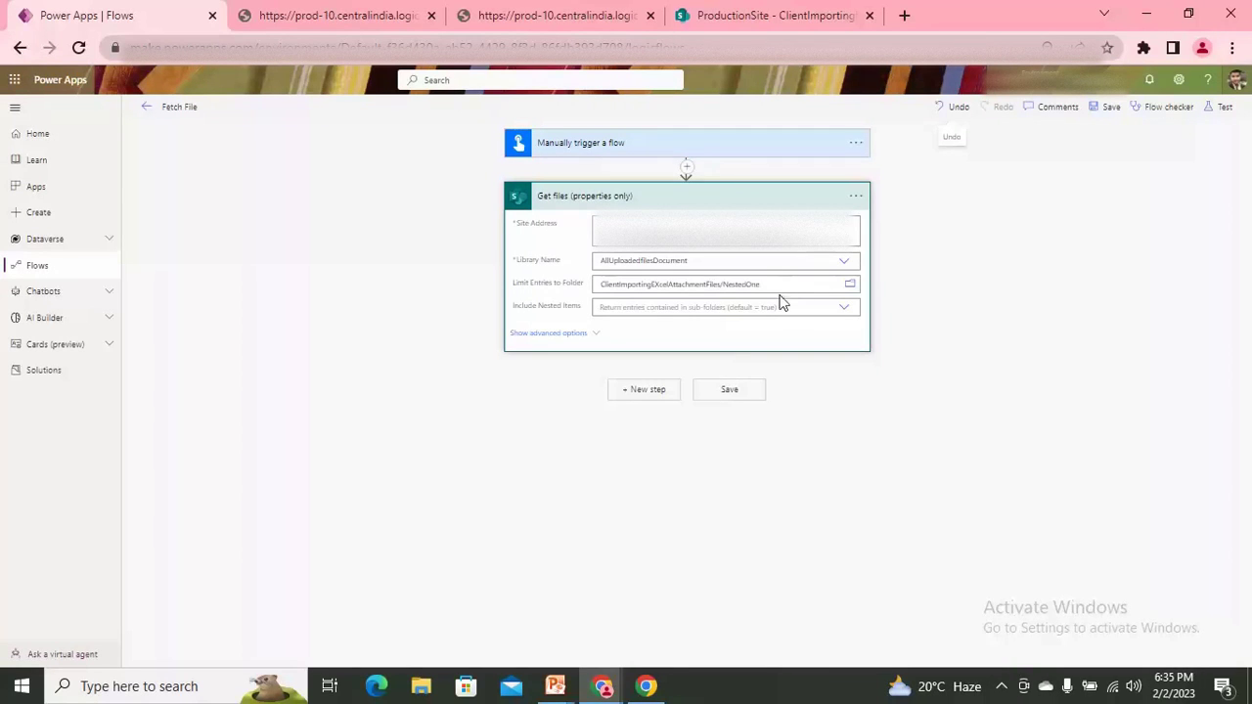
{"action": "left_click_drag", "start_coordinate": [760, 284], "coordinate": [723, 283]}
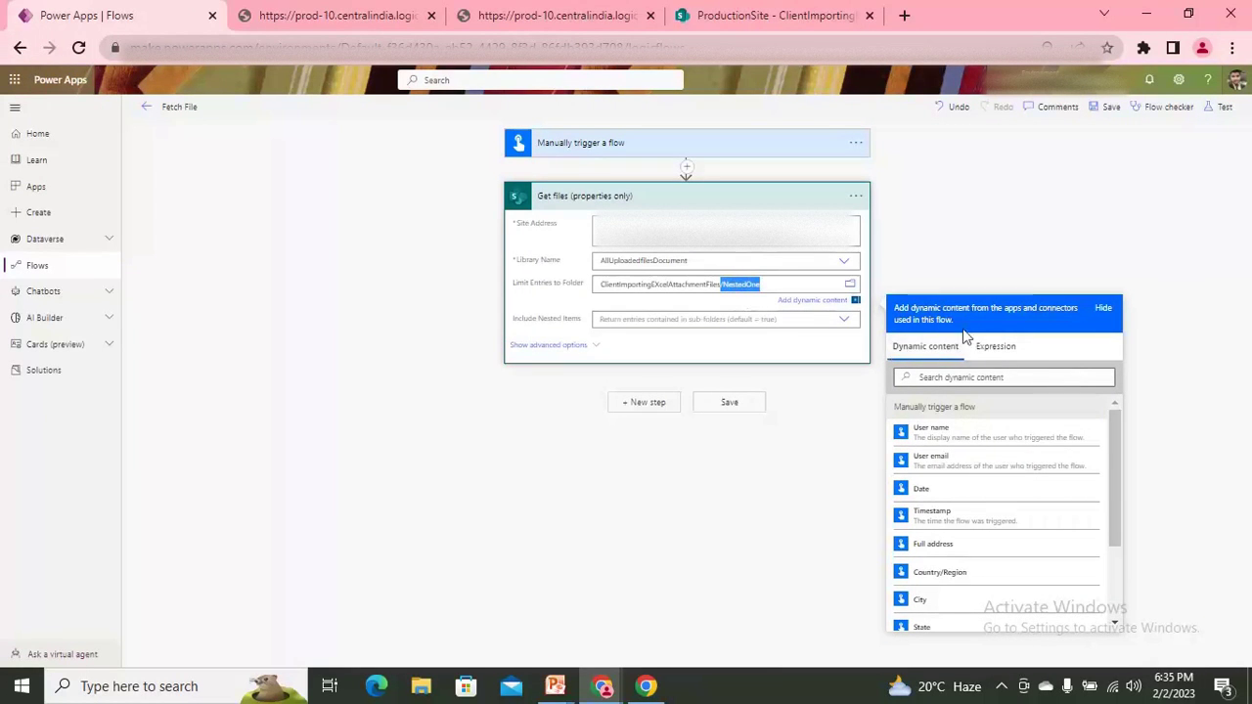
{"action": "key", "text": "BackSpace"}
{"action": "left_click", "coordinate": [845, 323]}
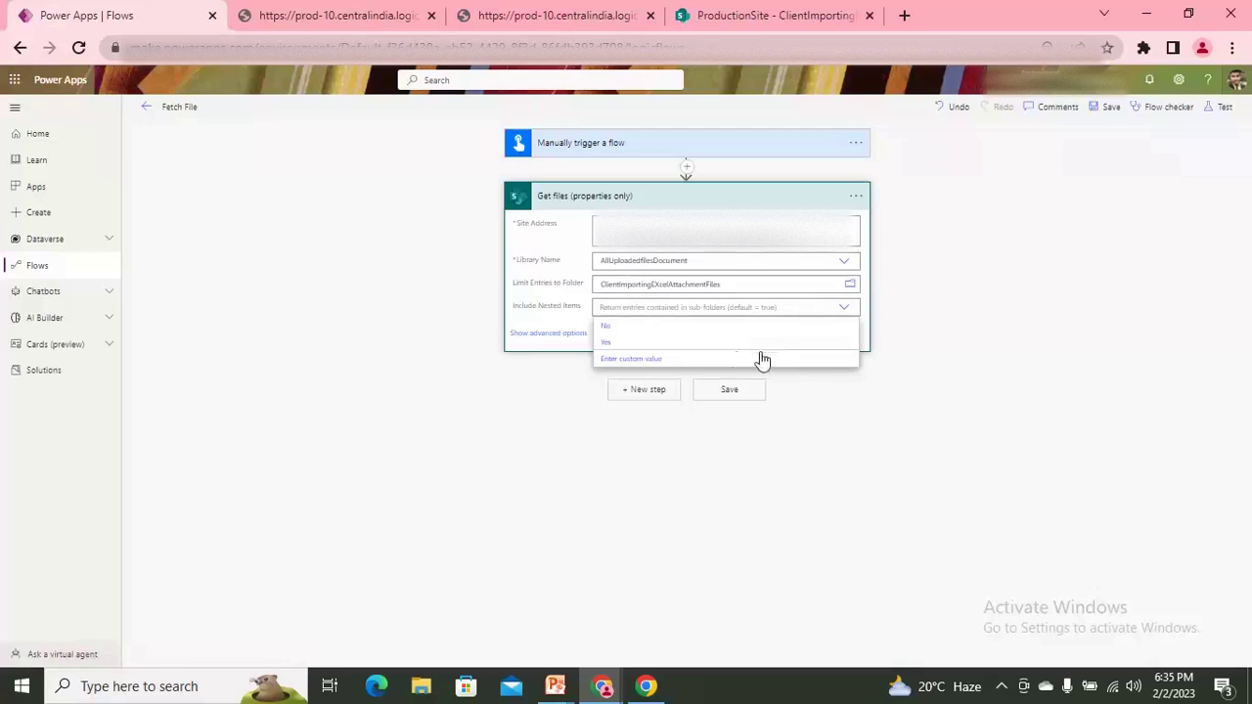
{"action": "left_click", "coordinate": [616, 327]}
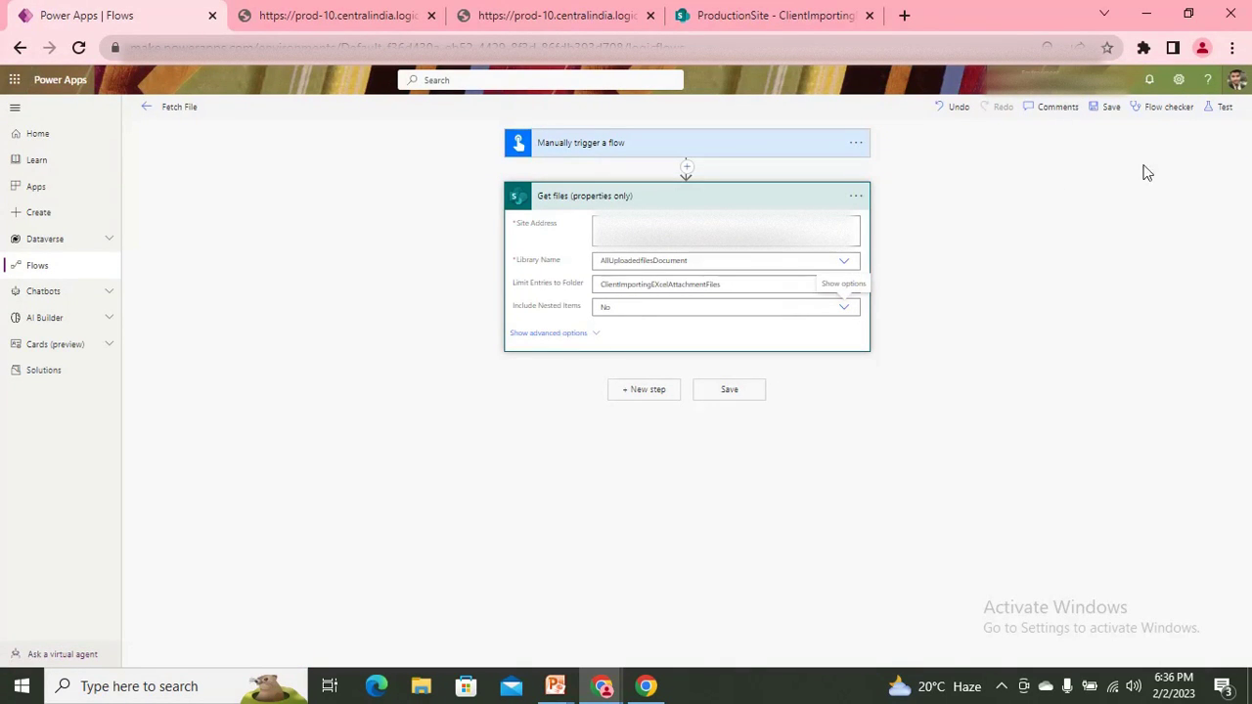
Save and test-run the flow, then open the Get files output in a new tab.
{"action": "left_click", "coordinate": [1224, 107]}
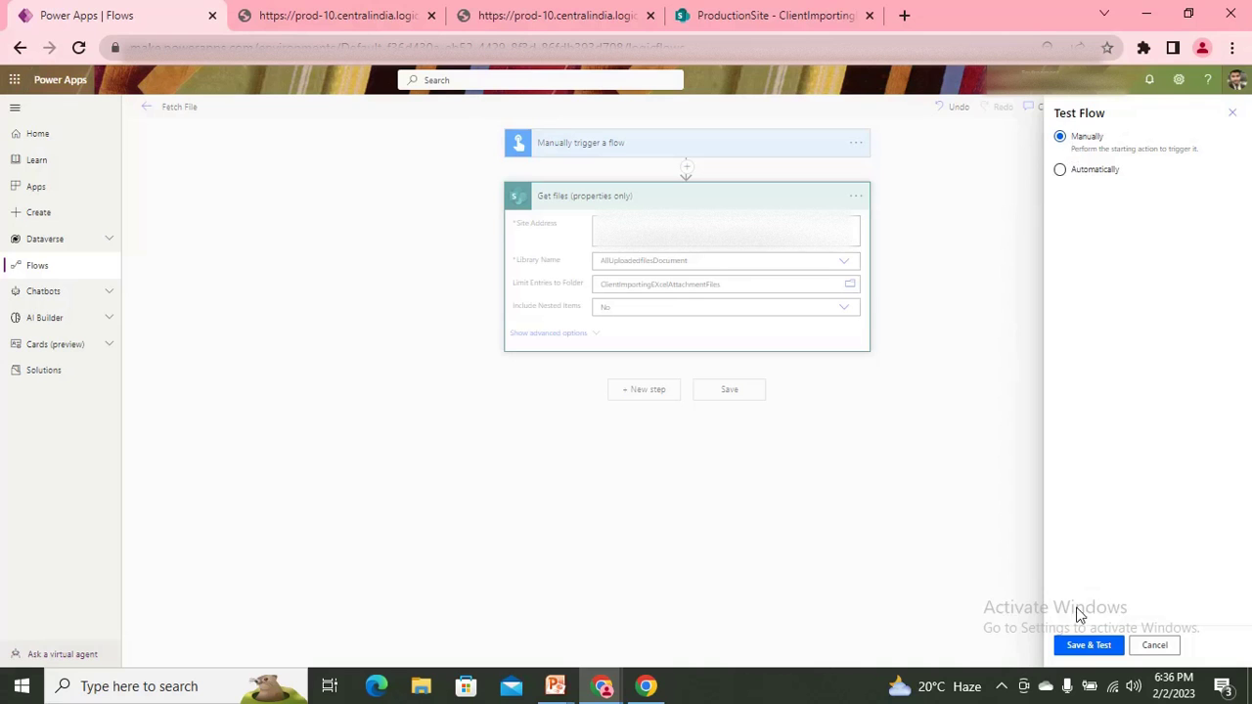
{"action": "left_click", "coordinate": [1084, 648]}
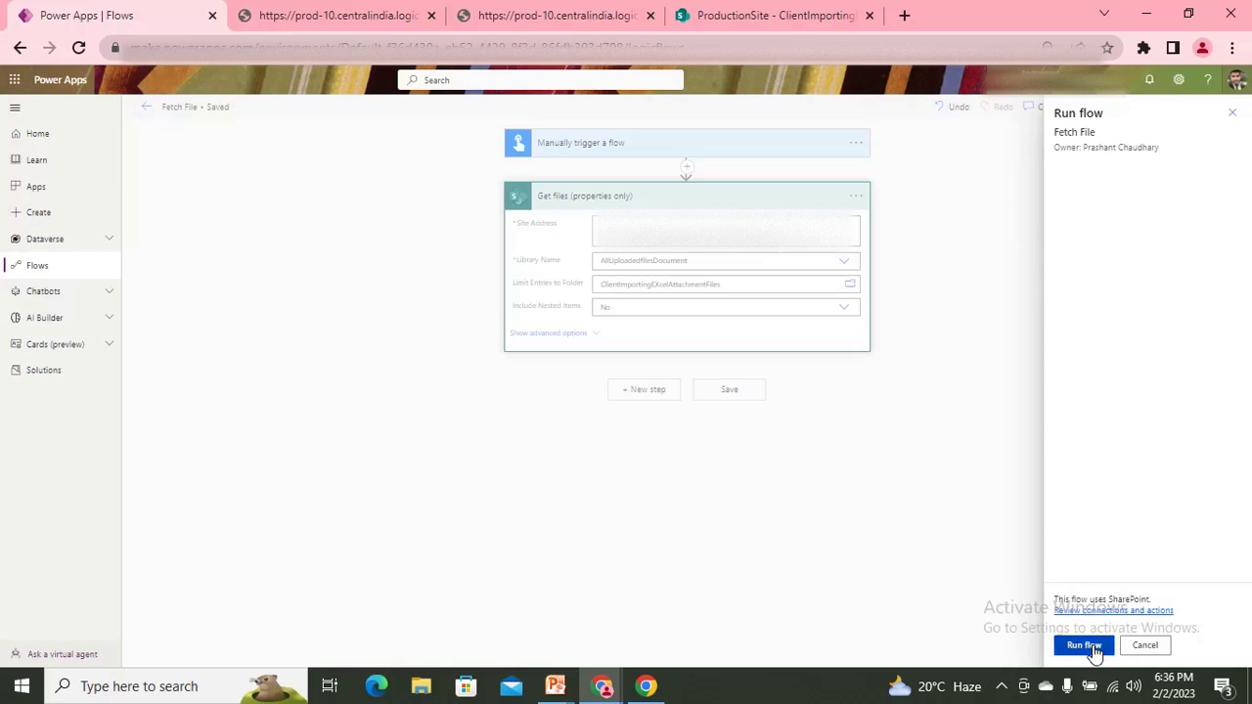
{"action": "left_click", "coordinate": [1084, 646]}
{"action": "left_click", "coordinate": [1086, 647]}
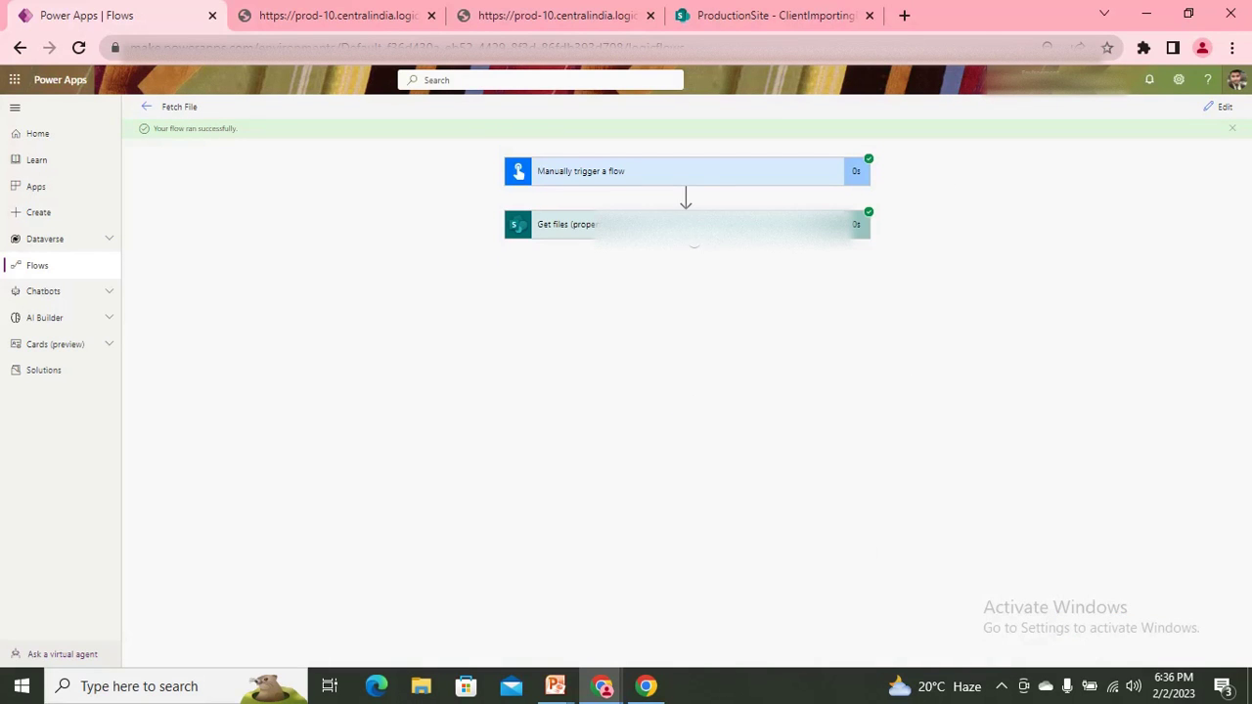
{"action": "left_click", "coordinate": [684, 227]}
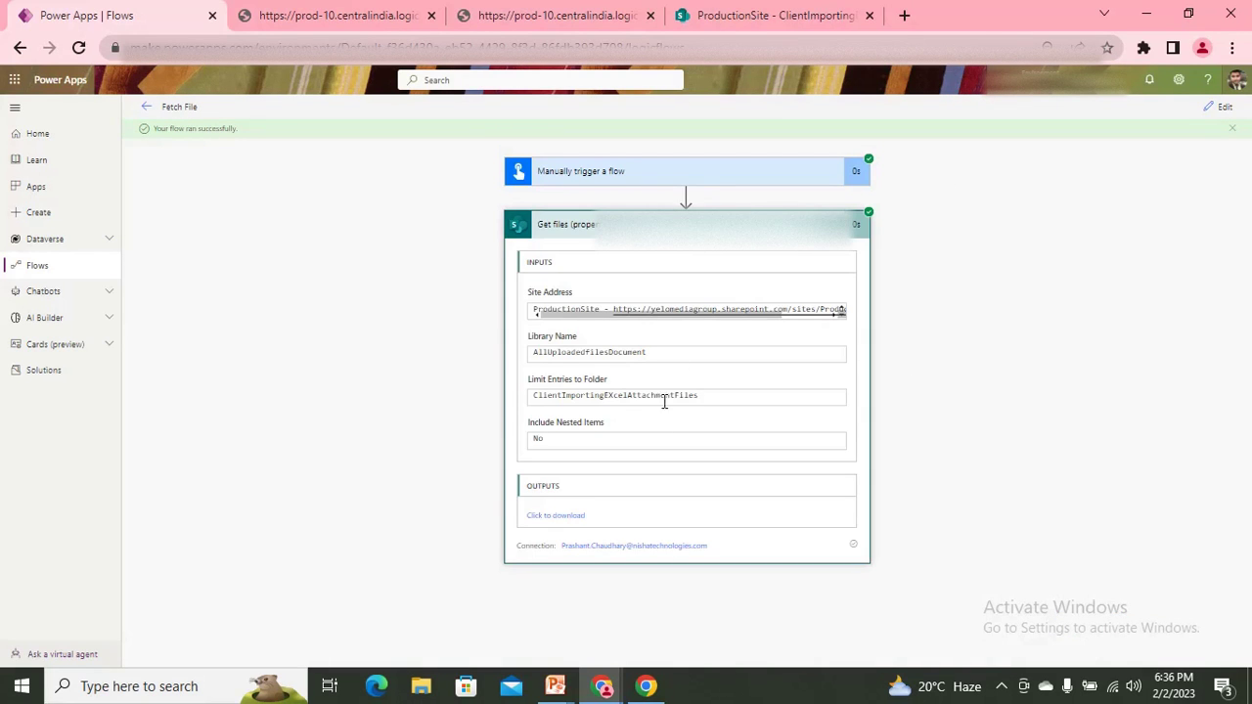
{"action": "left_click", "coordinate": [562, 517]}
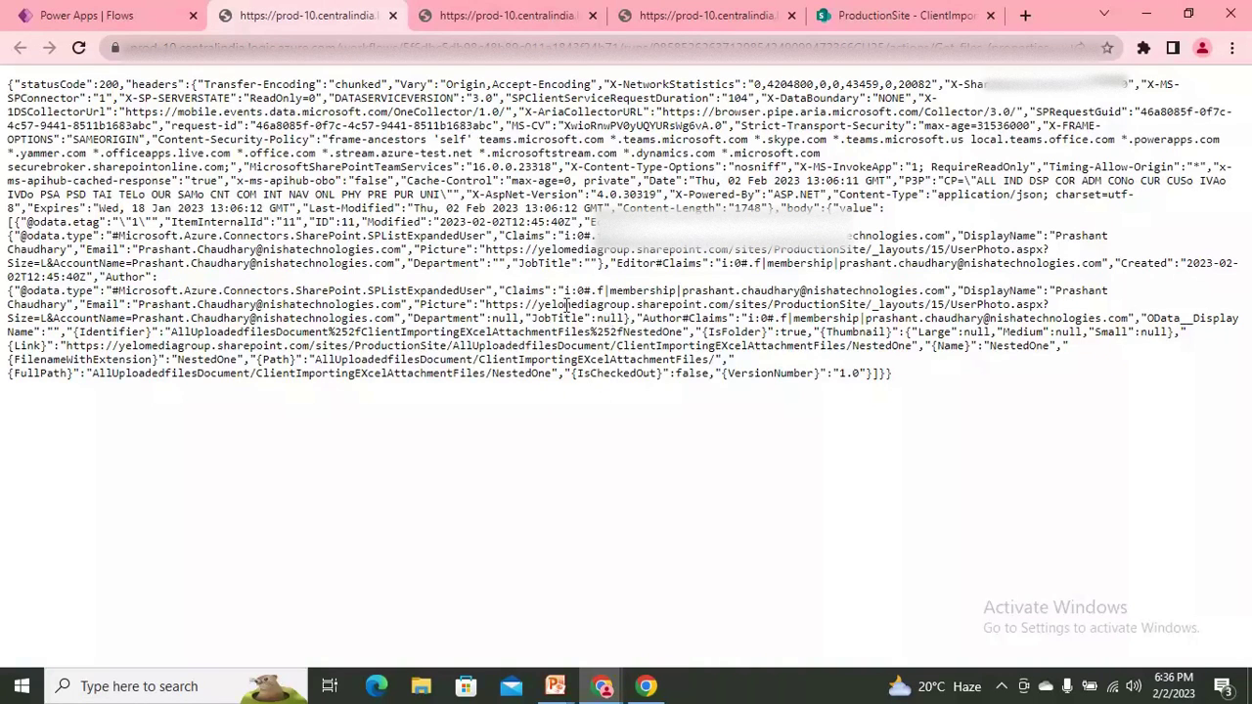
Find FileName in the output, confirm the only entry is NestedOne, and return to the run.
{"action": "key", "text": "ctrl+f"}
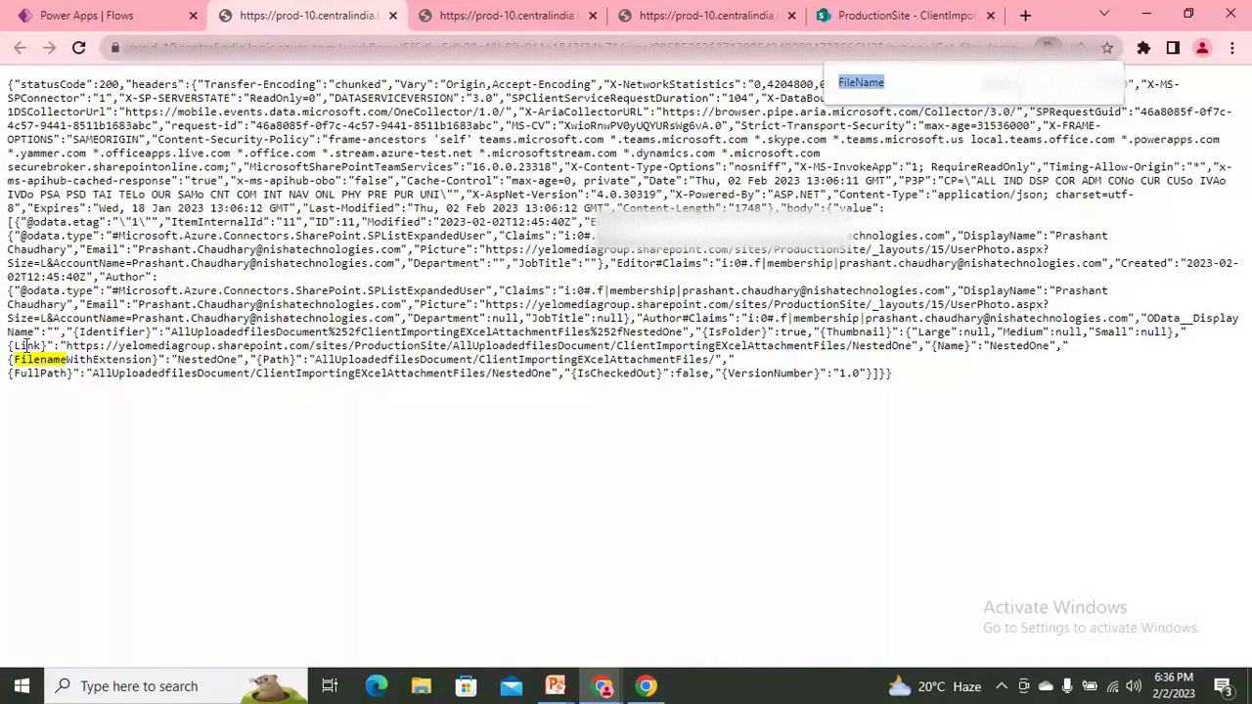
{"action": "left_click_drag", "start_coordinate": [174, 359], "coordinate": [244, 361]}
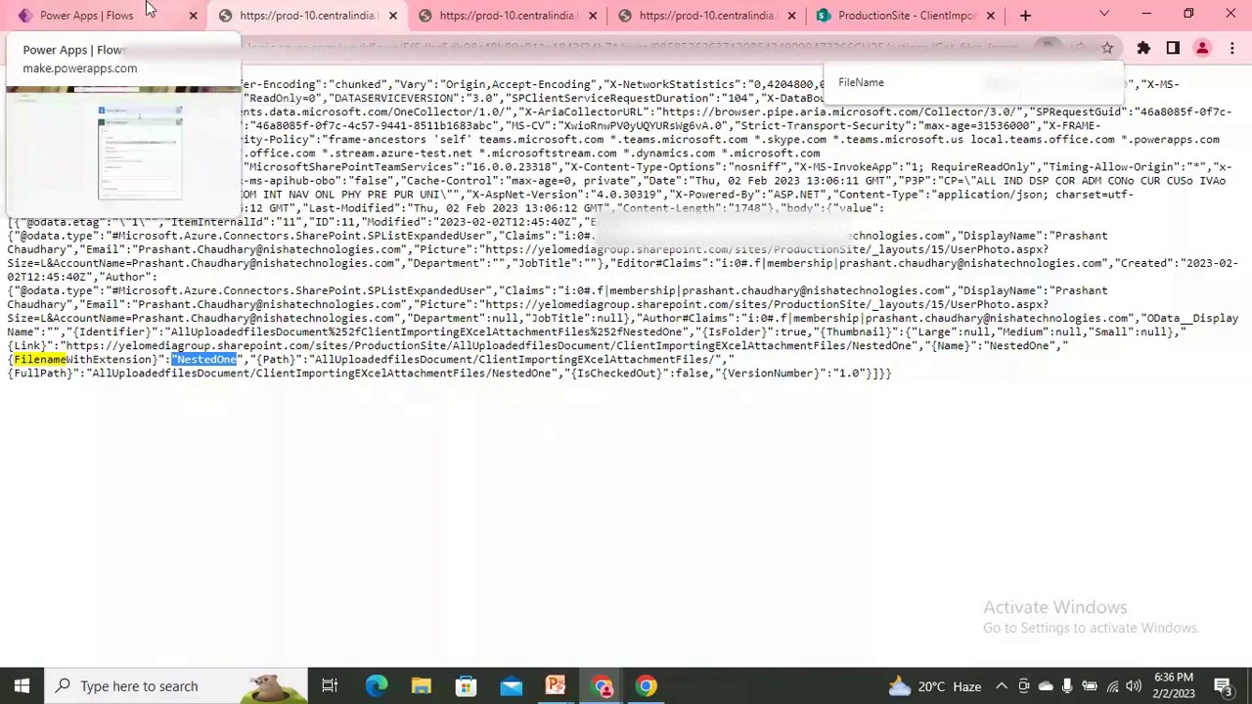
{"action": "left_click", "coordinate": [93, 14]}
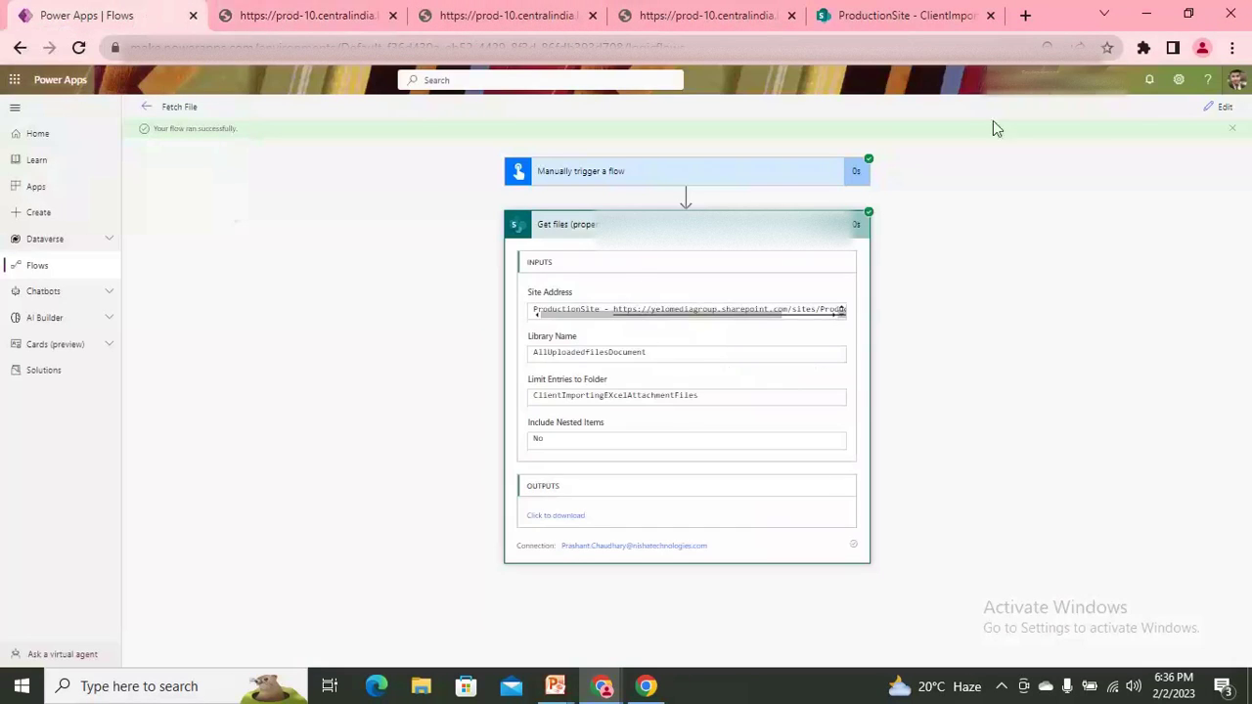
Reopen the flow editor and place the cursor in the Limit Entries to Folder path.
{"action": "left_click", "coordinate": [1219, 107]}
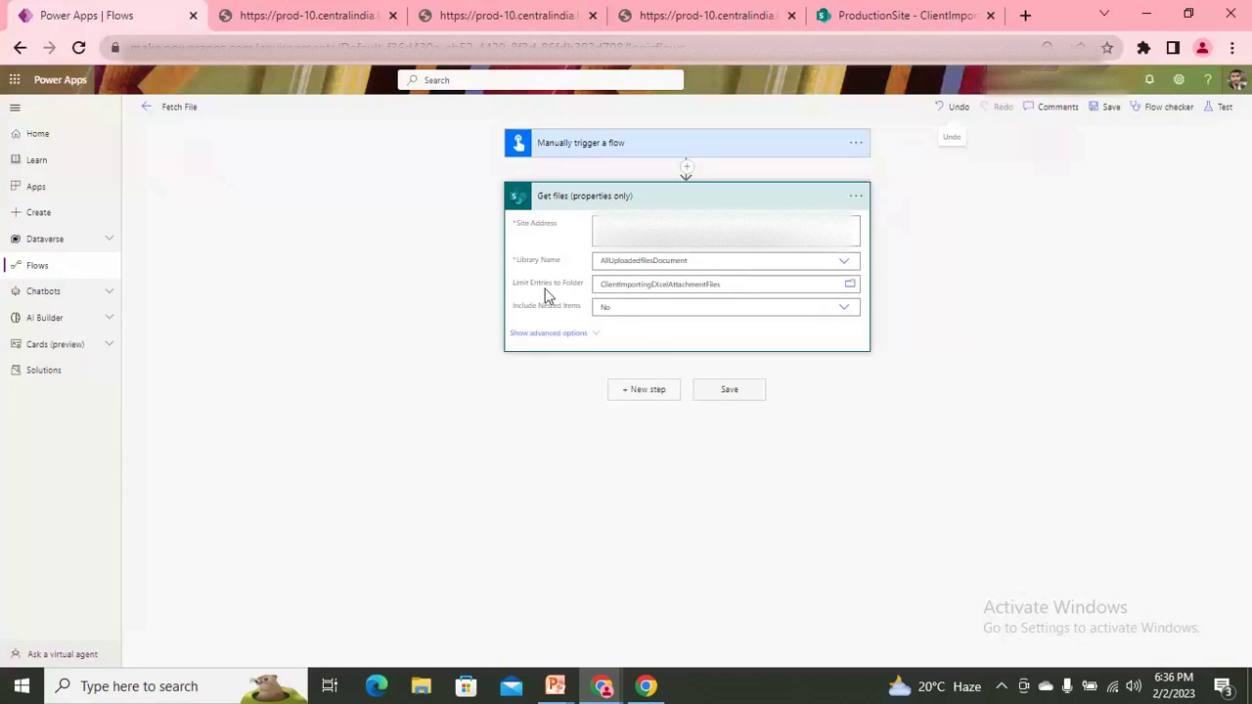
{"action": "left_click", "coordinate": [762, 284]}
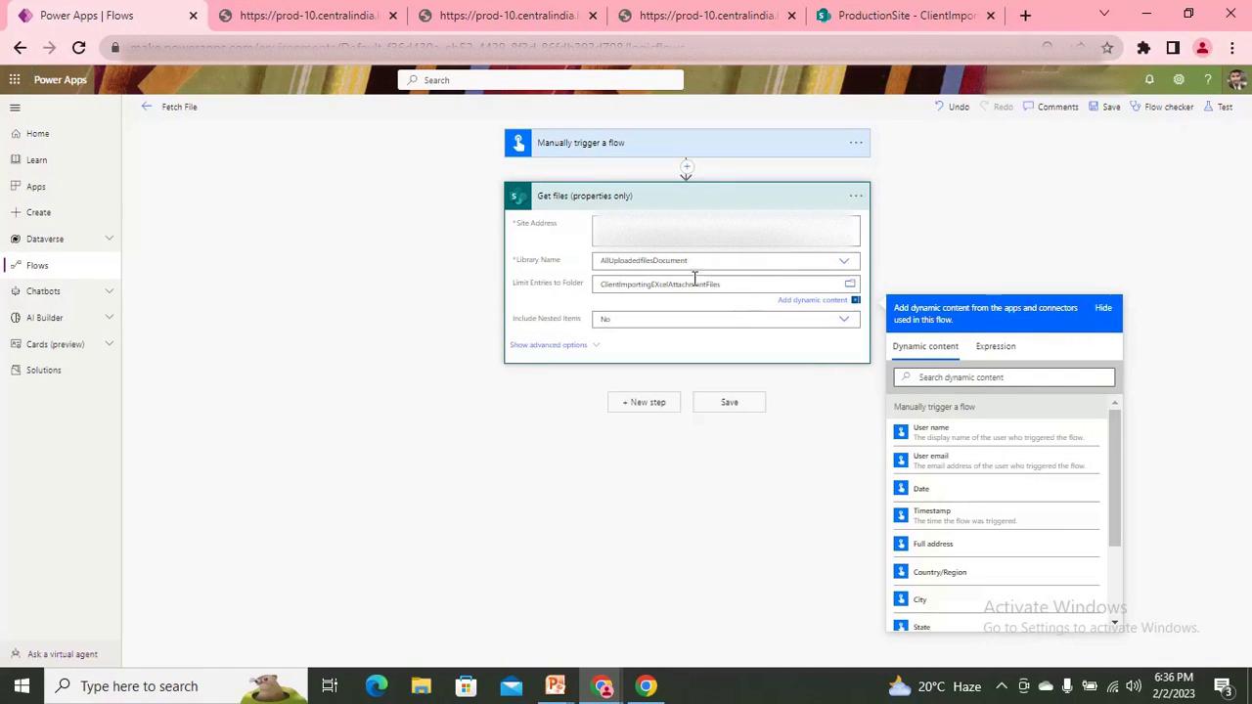
{"action": "type", "text": "s"}
Switch to the PowerPoint title slide 'Get Files from SharePoint Sub Folder'.
{"action": "key", "text": "alt+Tab"}
{"action": "key", "text": "Tab"}
{"action": "key", "text": "shift+Tab"}
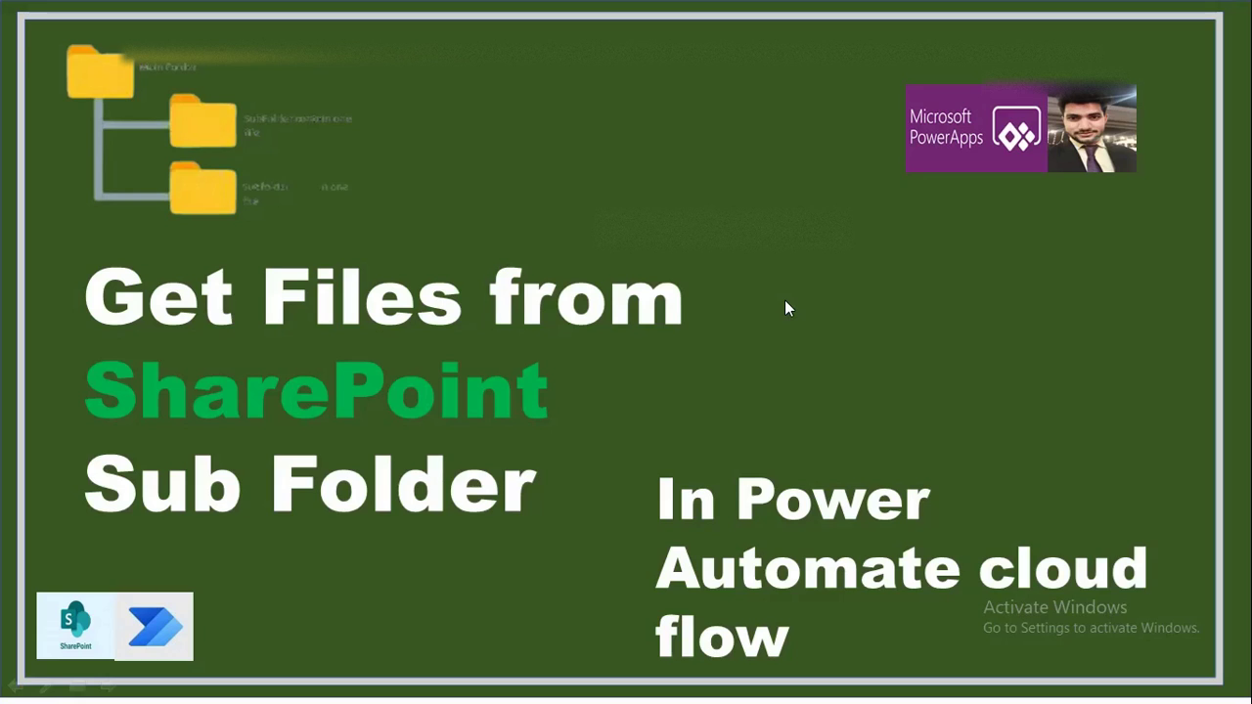